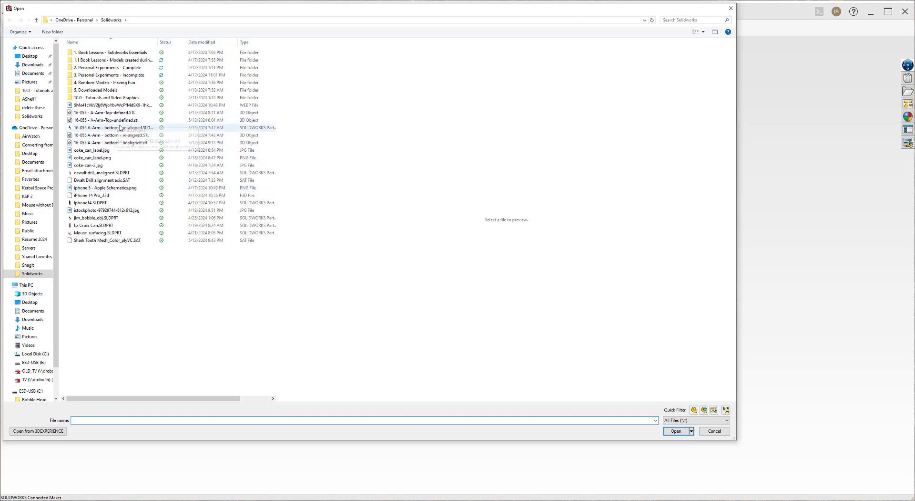
- Select the scan file 16-055 - A-Arm-Top-undefined.stl in the Open dialog
{"action": "left_click", "coordinate": [119, 119]}
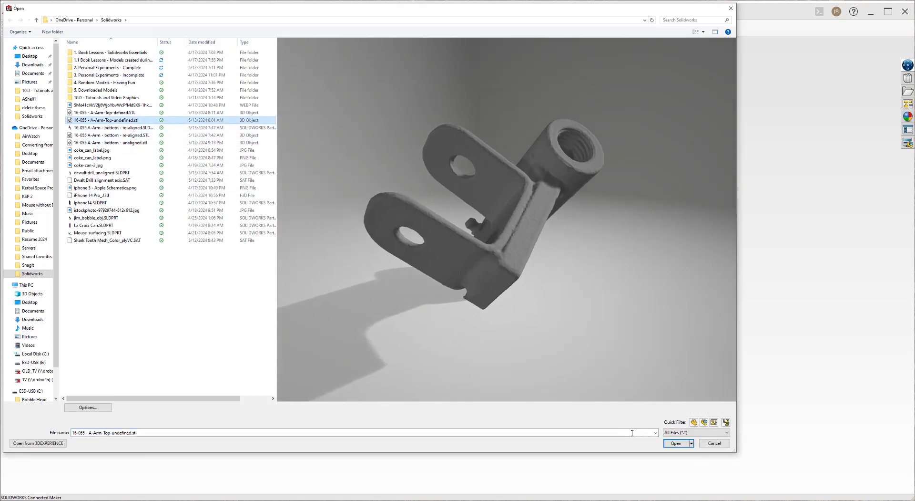
- Open the A-arm STL scan and view it normal to the Front Plane
{"action": "left_click", "coordinate": [676, 443]}
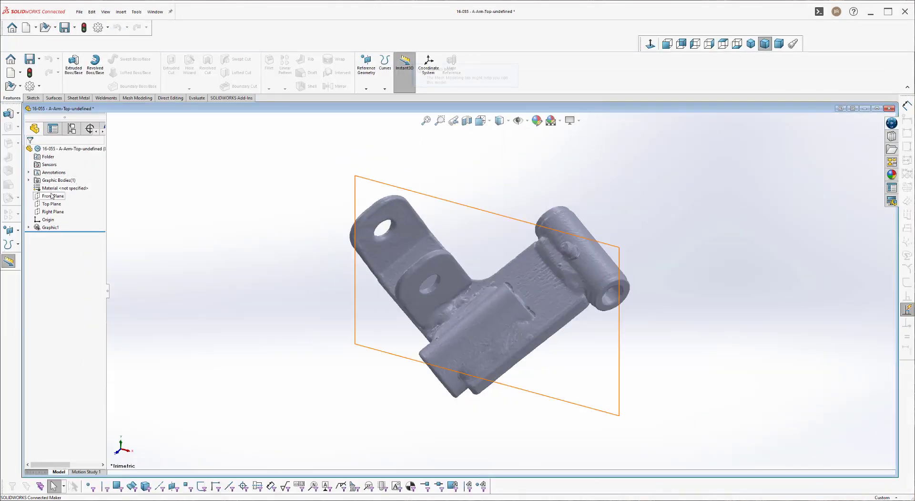
{"action": "left_click", "coordinate": [52, 195]}
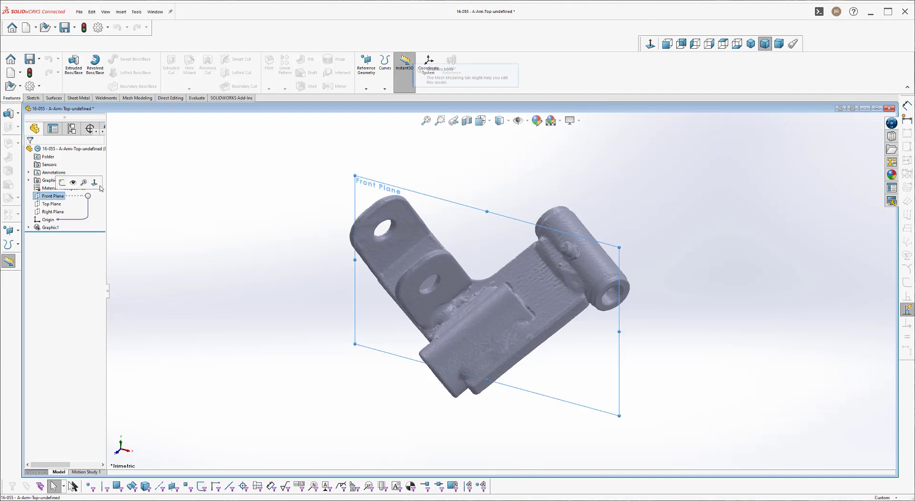
{"action": "left_click", "coordinate": [94, 184]}
- View the scan normal to the Top and Right planes, then orbit it in 3-D
{"action": "left_click", "coordinate": [52, 204]}
{"action": "left_click", "coordinate": [95, 197]}
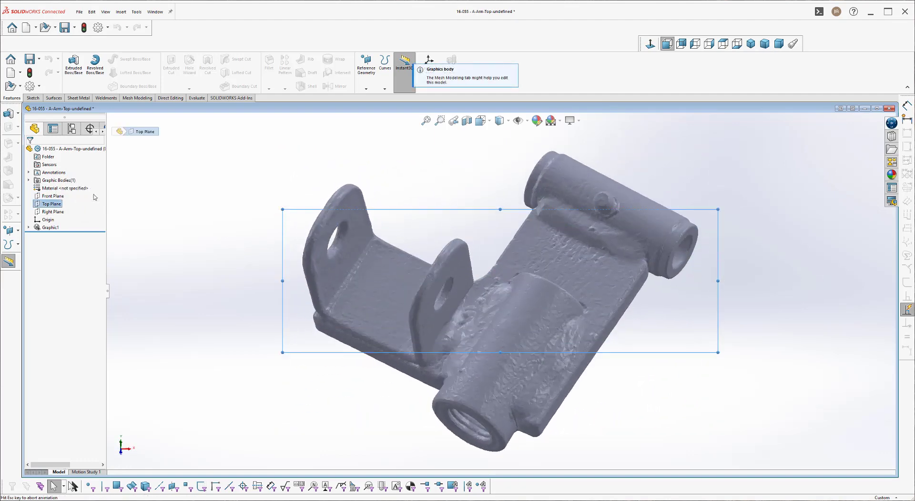
{"action": "left_click", "coordinate": [53, 212]}
{"action": "left_click", "coordinate": [91, 204]}
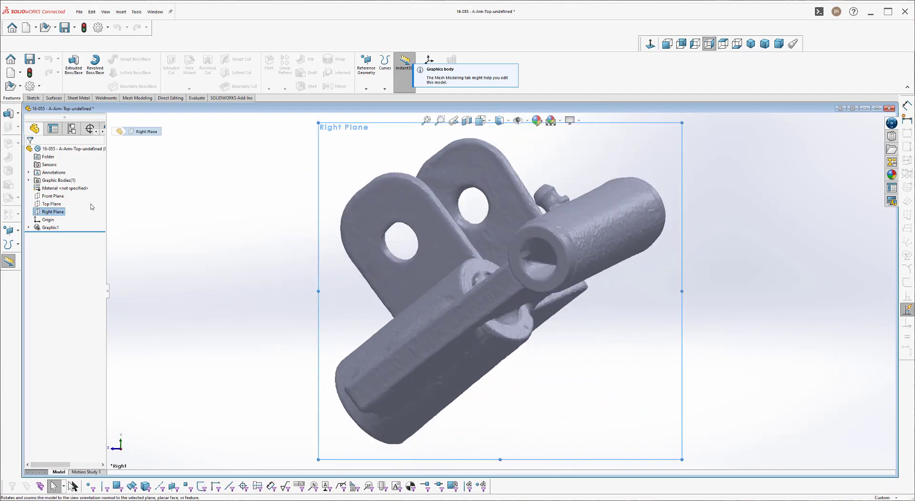
{"action": "middle_click_drag", "start_coordinate": [270, 251], "coordinate": [336, 349]}
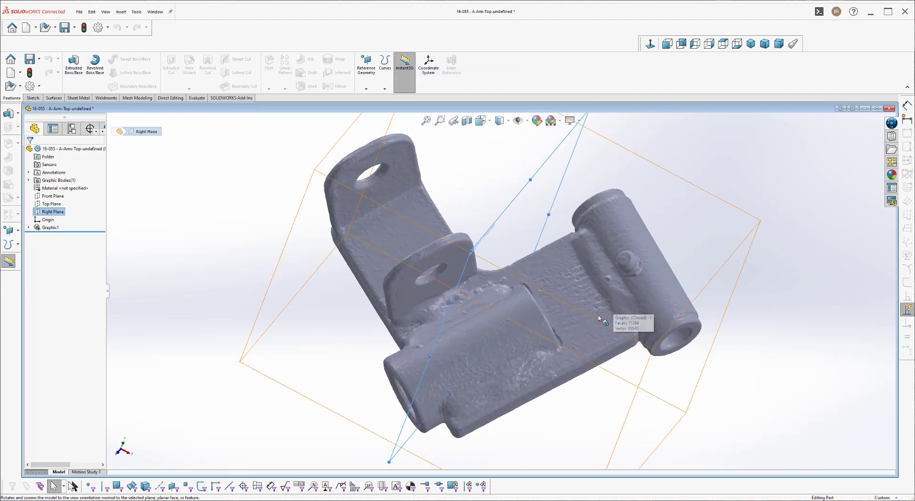
{"action": "middle_click_drag", "start_coordinate": [800, 399], "coordinate": [723, 292]}
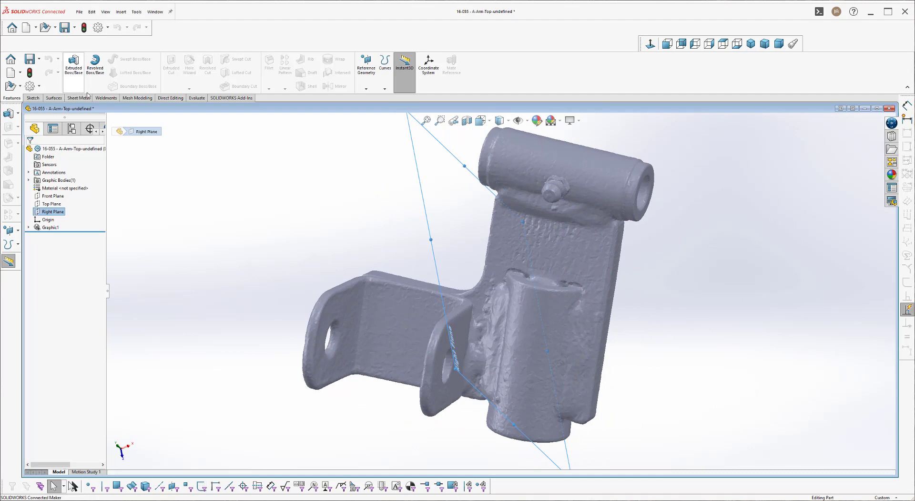
- Start Surface From Mesh and pick nine facets on the A-arm's broad flat face
{"action": "left_click", "coordinate": [133, 99]}
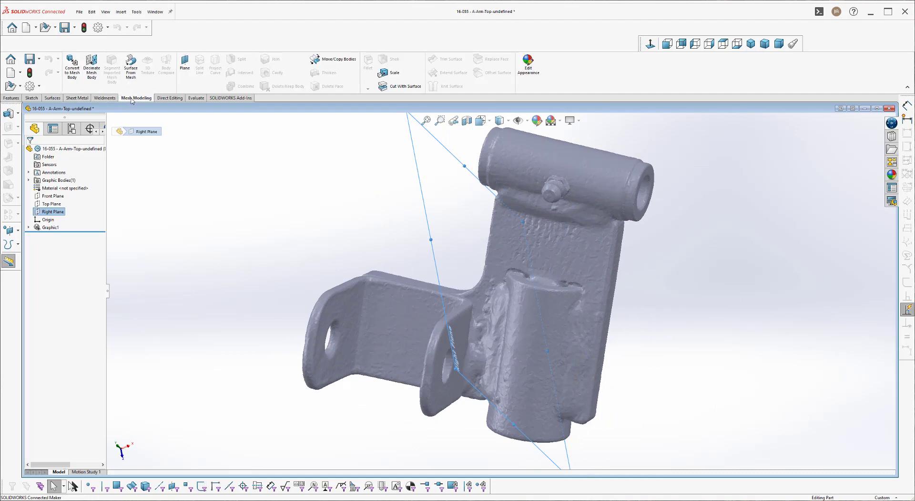
{"action": "left_click", "coordinate": [130, 67]}
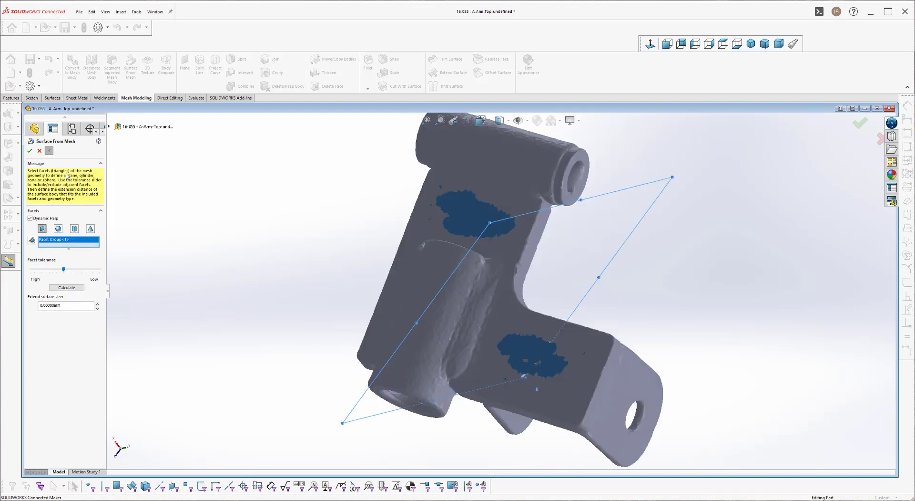
{"action": "left_click", "coordinate": [578, 373]}
{"action": "left_click", "coordinate": [557, 396]}
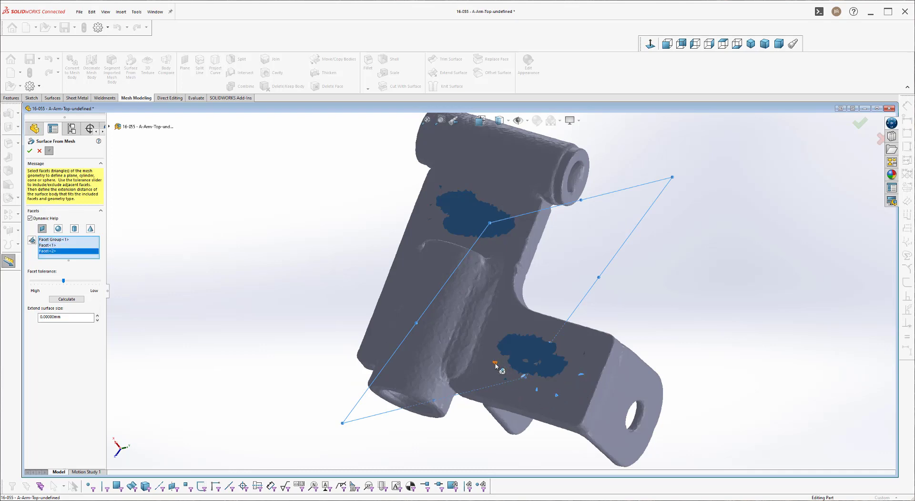
{"action": "left_click", "coordinate": [495, 363]}
{"action": "left_click", "coordinate": [514, 324]}
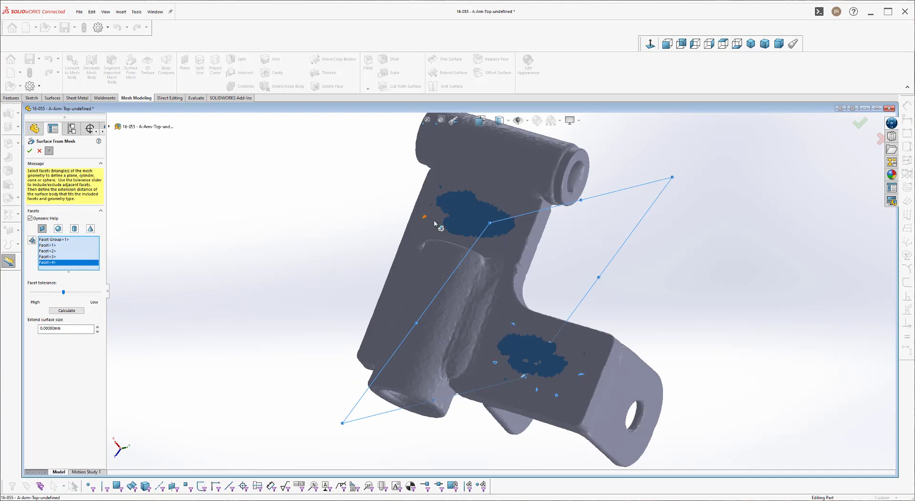
{"action": "left_click", "coordinate": [517, 201]}
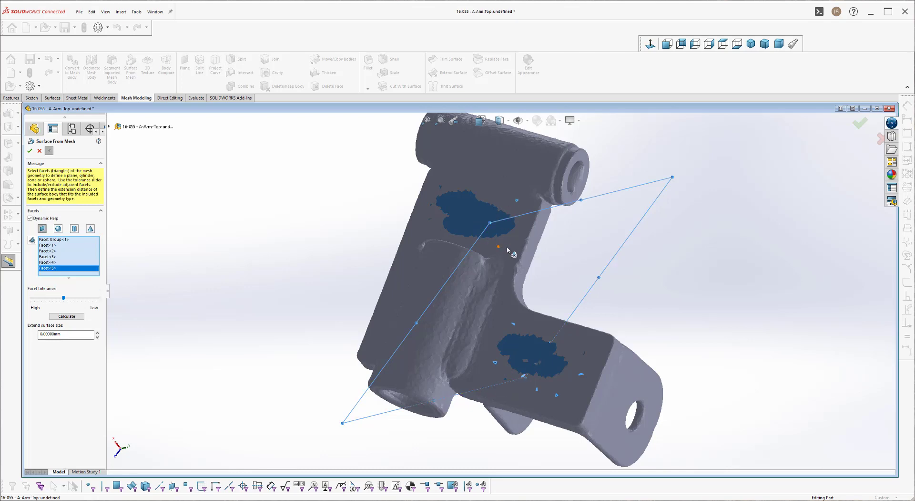
{"action": "left_click", "coordinate": [475, 243]}
{"action": "left_click", "coordinate": [432, 226]}
{"action": "left_click", "coordinate": [421, 209]}
{"action": "left_click", "coordinate": [463, 214]}
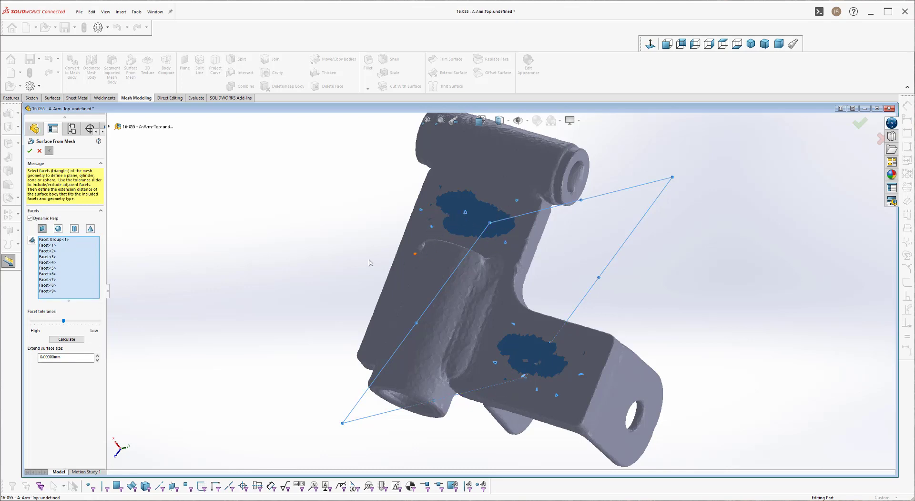
- Remove Facet Group<1>, create Surface-From-Mesh4, and orbit to inspect its edges
{"action": "left_click", "coordinate": [57, 239]}
{"action": "key", "text": "Delete"}
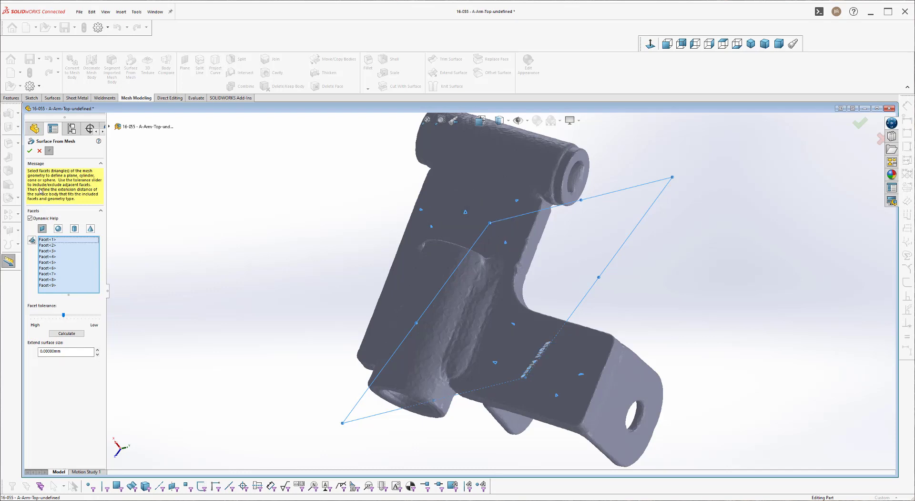
{"action": "left_click", "coordinate": [32, 152]}
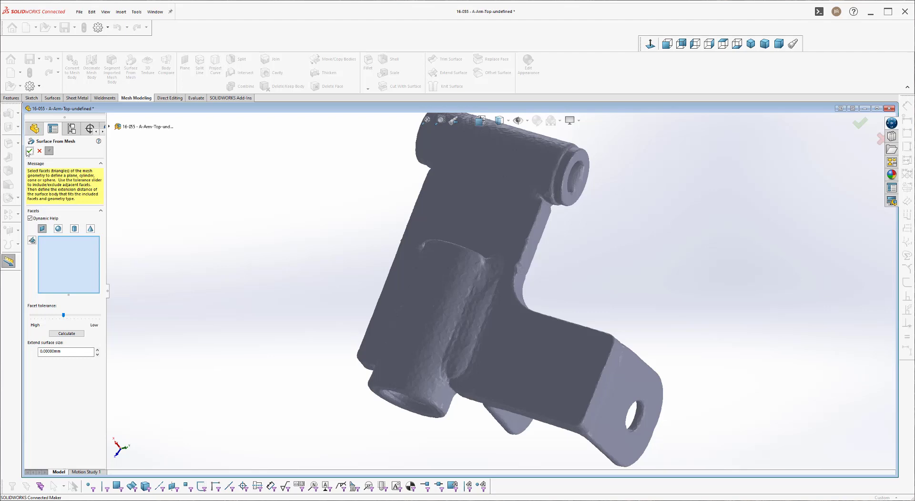
{"action": "left_click", "coordinate": [29, 151]}
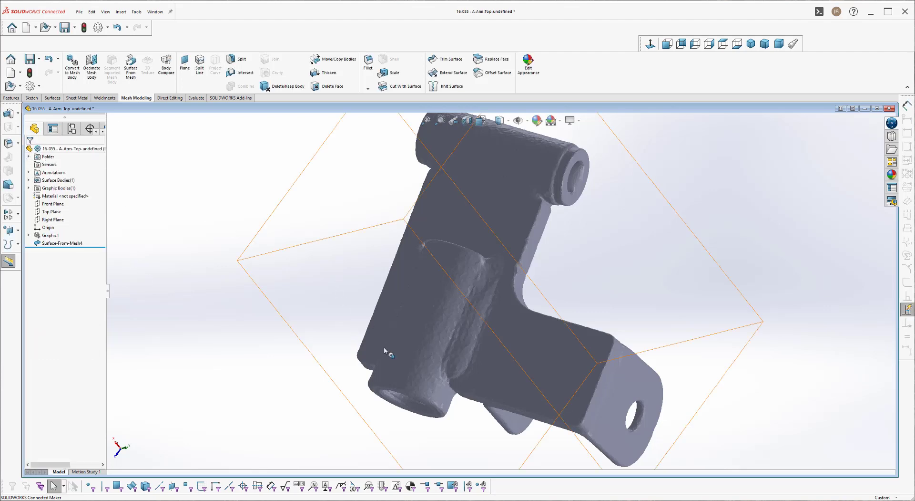
{"action": "middle_click_drag", "start_coordinate": [320, 352], "coordinate": [352, 354]}
{"action": "left_click", "coordinate": [67, 244]}
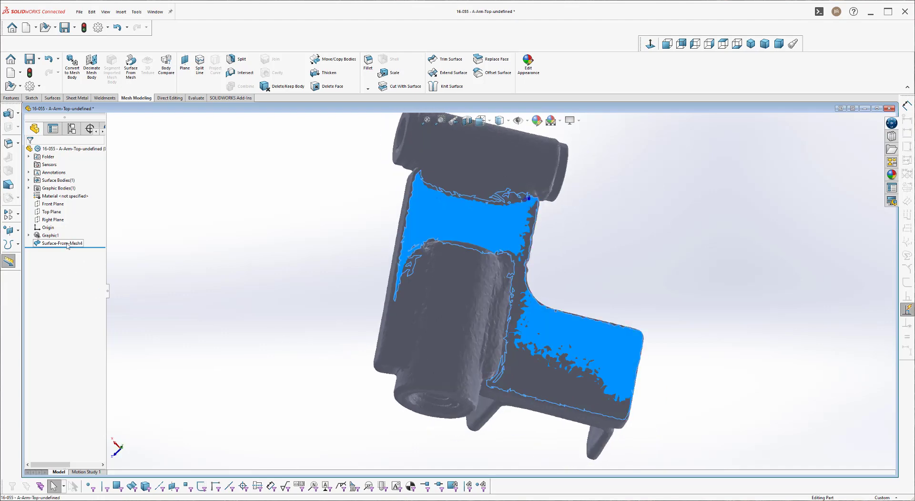
{"action": "middle_click_drag", "start_coordinate": [803, 449], "coordinate": [744, 336]}
- Pick four facets on the second flat face and create Surface-From-Mesh5
{"action": "scroll", "coordinate": [686, 325], "scroll_direction": "down", "scroll_amount": 5}
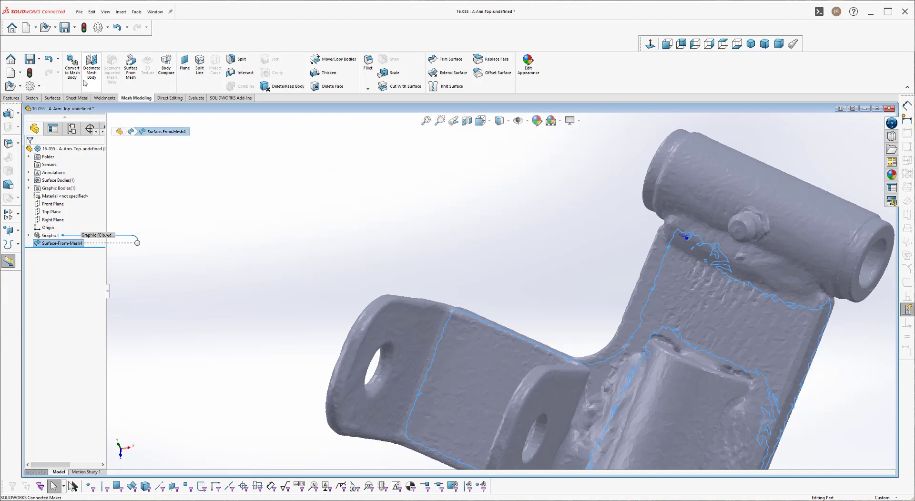
{"action": "left_click", "coordinate": [136, 70]}
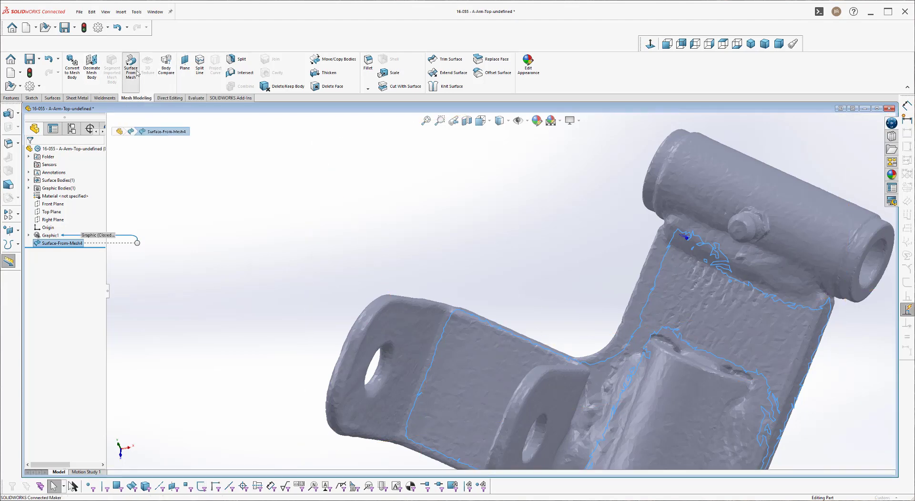
{"action": "left_click", "coordinate": [672, 284]}
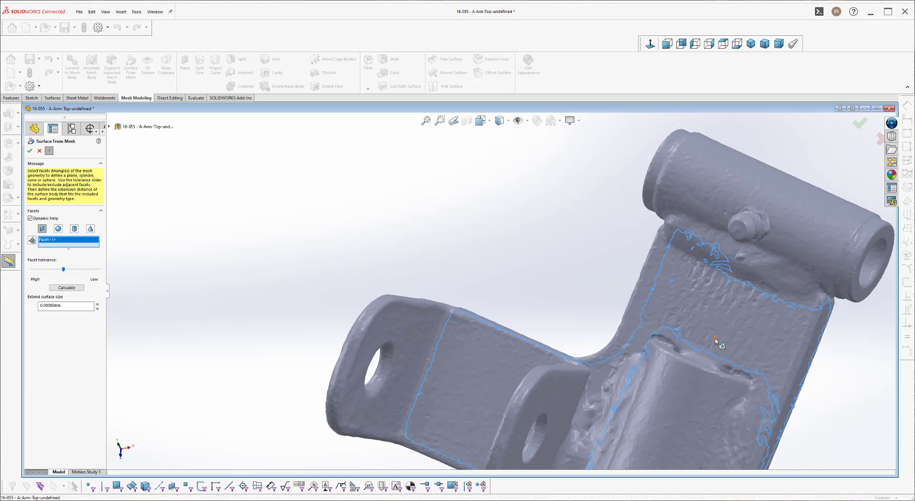
{"action": "left_click", "coordinate": [715, 339]}
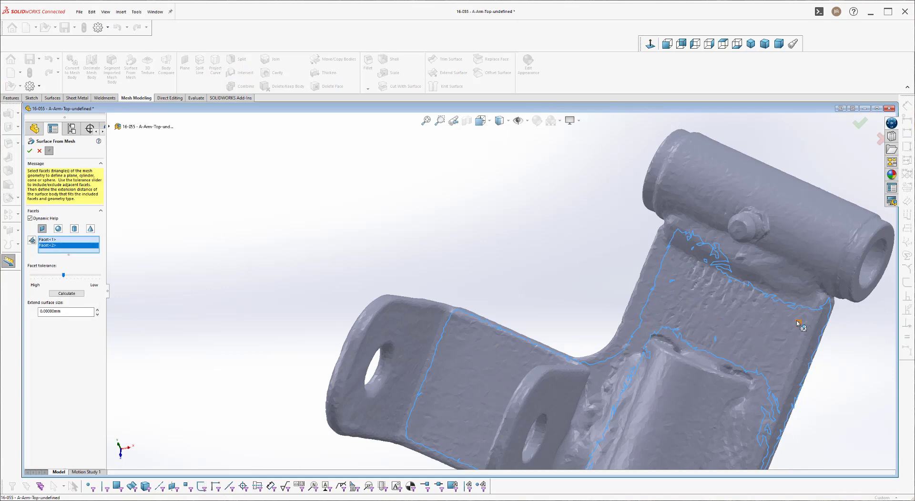
{"action": "left_click", "coordinate": [797, 321]}
{"action": "left_click", "coordinate": [754, 333]}
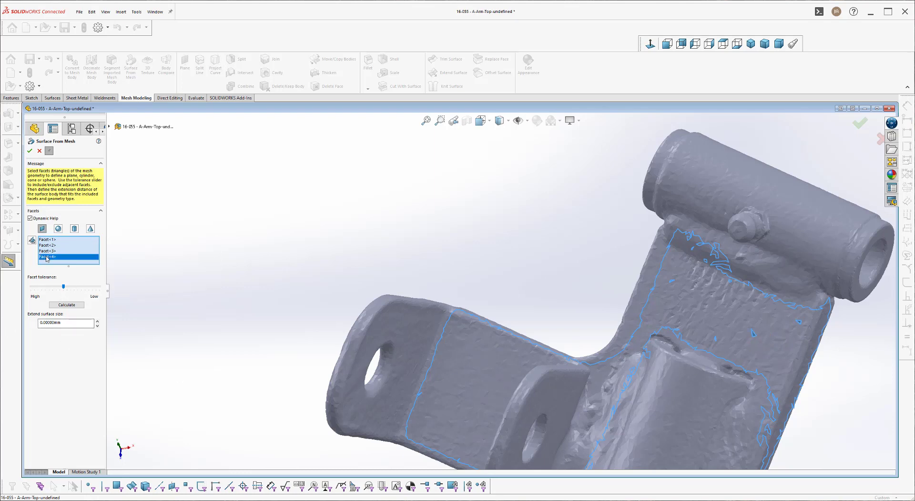
{"action": "left_click", "coordinate": [150, 282]}
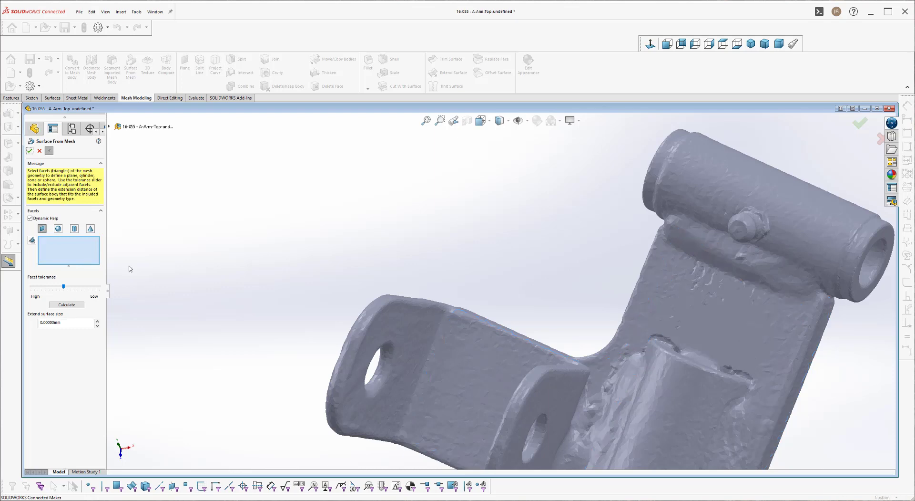
{"action": "left_click", "coordinate": [29, 151]}
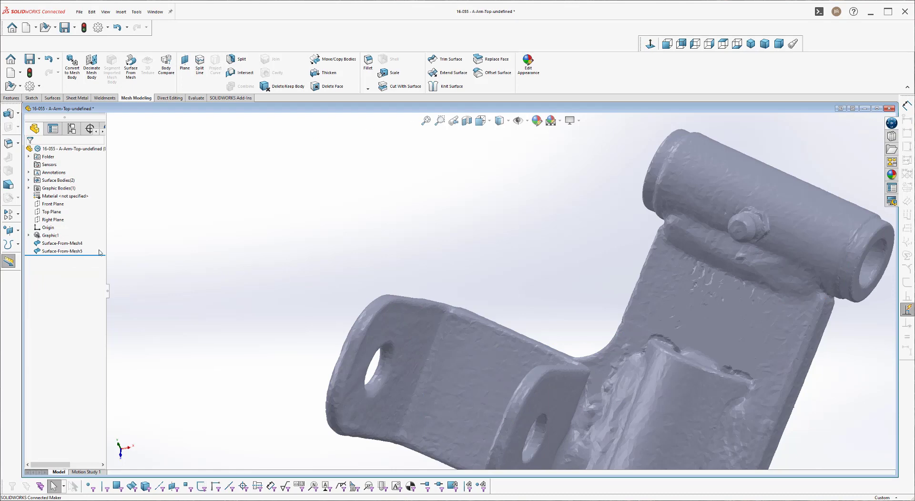
- Highlight Surface-From-Mesh4 and Surface-From-Mesh5 in turn and orbit to compare them
{"action": "left_click", "coordinate": [75, 251]}
{"action": "middle_click_drag", "start_coordinate": [691, 324], "coordinate": [333, 300]}
{"action": "left_click", "coordinate": [75, 244]}
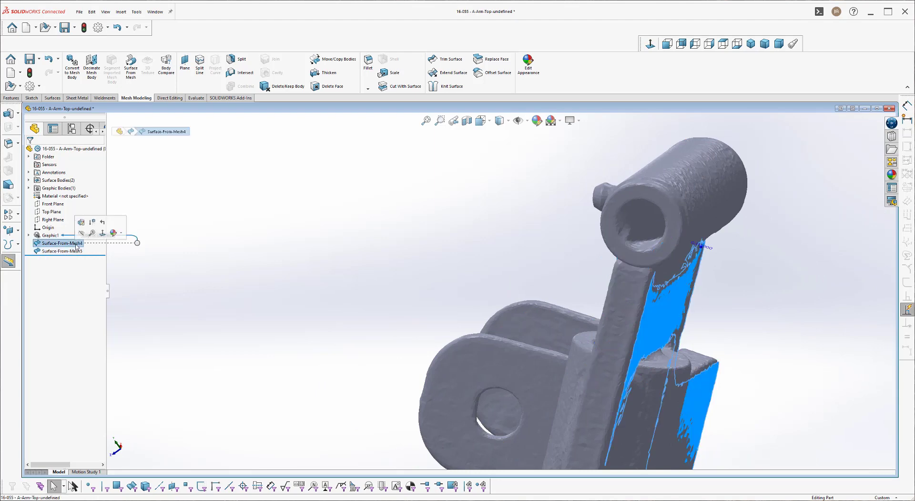
{"action": "left_click", "coordinate": [61, 251]}
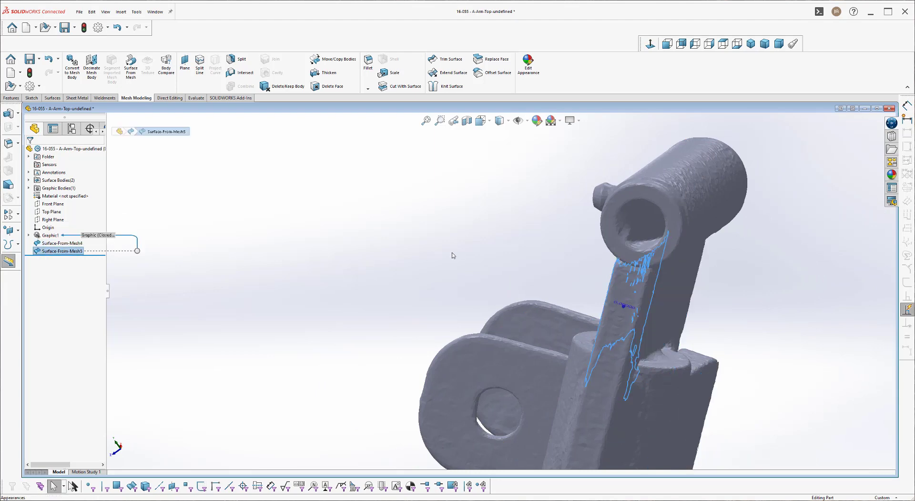
{"action": "middle_click_drag", "start_coordinate": [469, 265], "coordinate": [422, 280]}
- Create Plane1 as a mid plane referencing two faces of the fitted mesh surfaces
{"action": "left_click", "coordinate": [80, 243]}
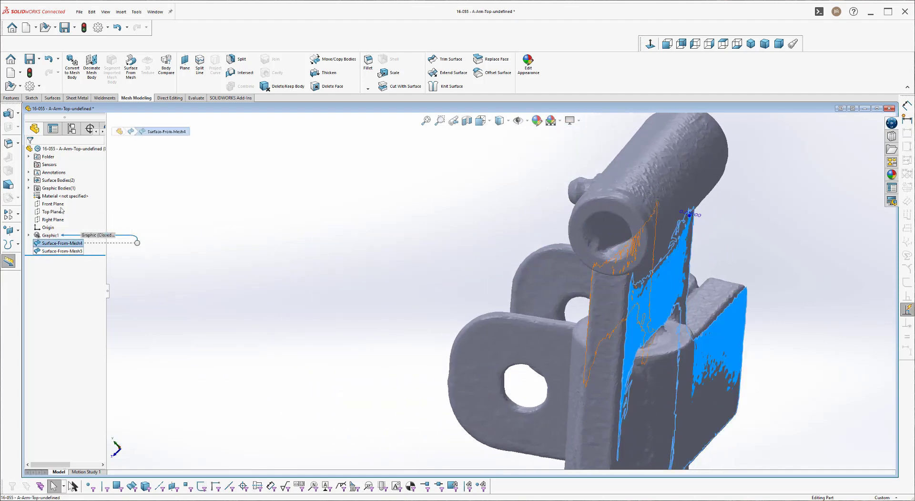
{"action": "left_click", "coordinate": [62, 251], "text": "ctrl"}
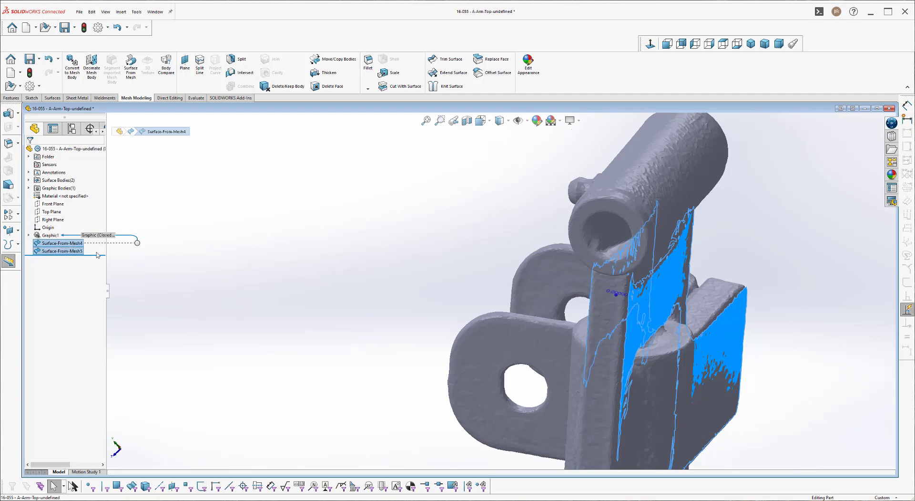
{"action": "left_click", "coordinate": [185, 64]}
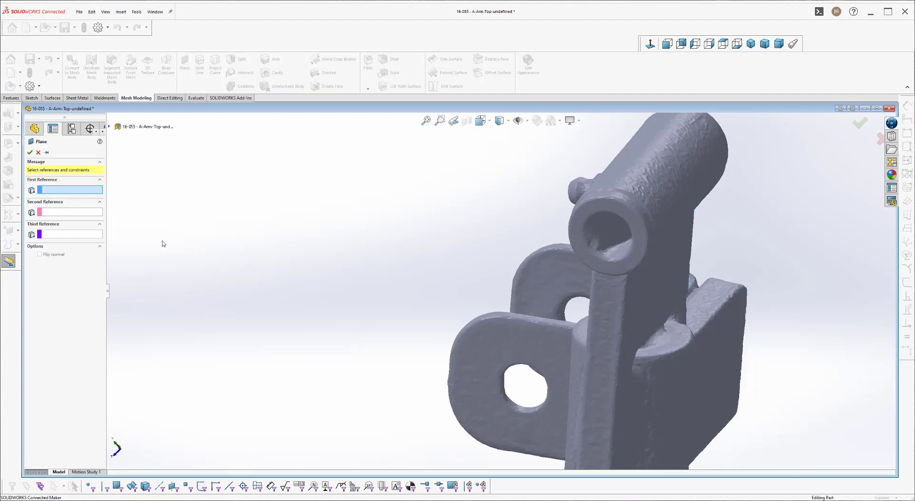
{"action": "left_click", "coordinate": [109, 127]}
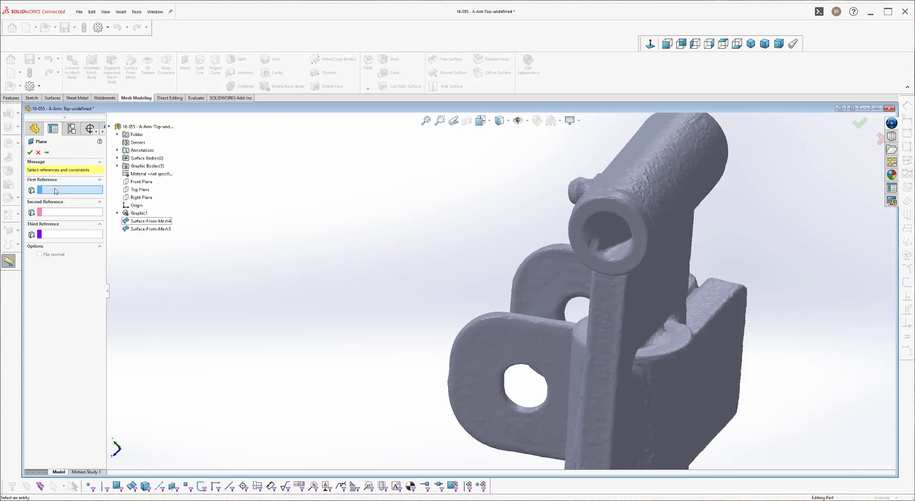
{"action": "left_click", "coordinate": [662, 271]}
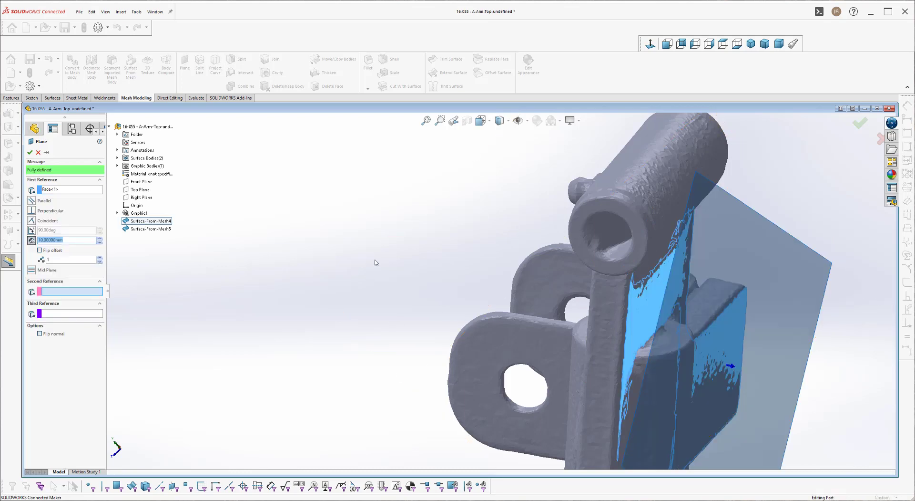
{"action": "middle_click_drag", "start_coordinate": [377, 263], "coordinate": [441, 274]}
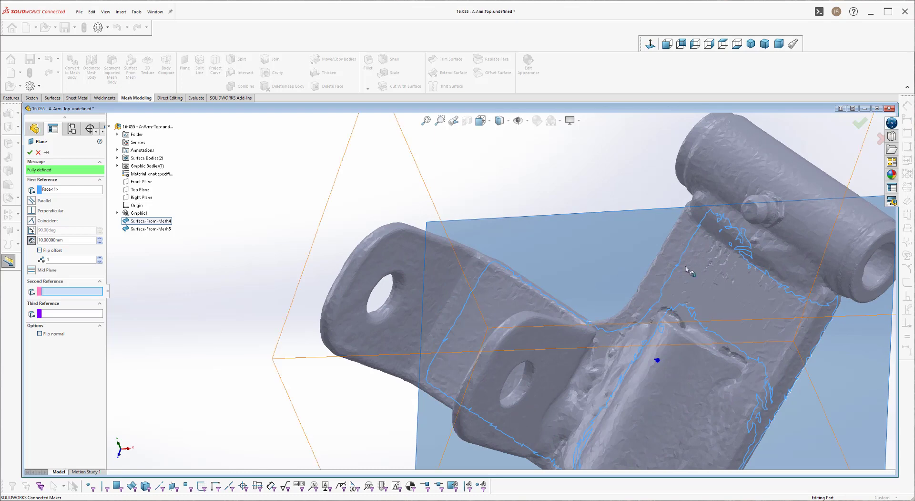
{"action": "left_click", "coordinate": [596, 320]}
{"action": "middle_click_drag", "start_coordinate": [564, 257], "coordinate": [546, 256]}
{"action": "left_click", "coordinate": [30, 152]}
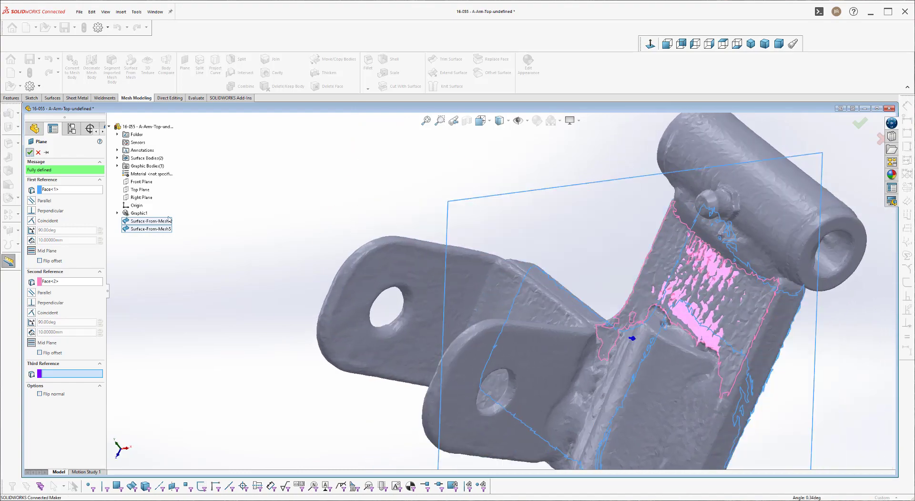
- Drag Plane1's corners outward past the A-arm, then view the plane nearly edge-on
{"action": "scroll", "coordinate": [686, 330], "scroll_direction": "down", "scroll_amount": 5}
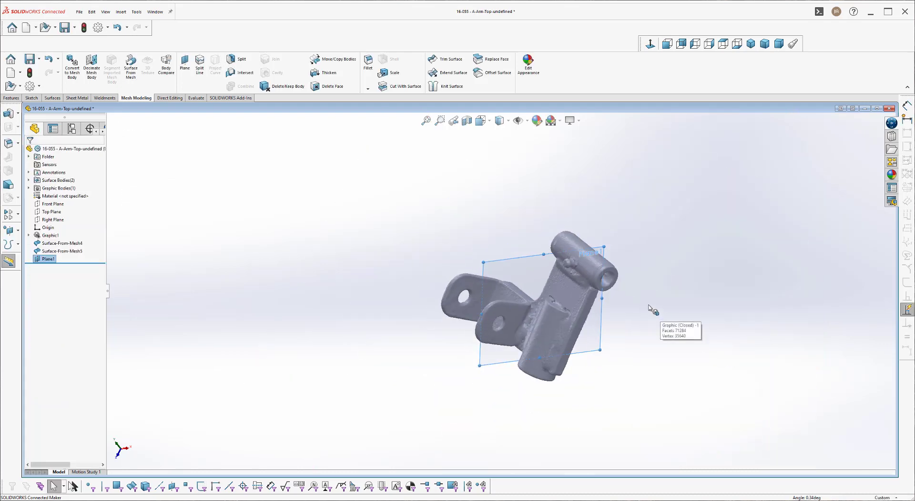
{"action": "middle_click_drag", "start_coordinate": [649, 310], "coordinate": [570, 421]}
{"action": "left_click_drag", "start_coordinate": [575, 399], "coordinate": [501, 446]}
{"action": "left_click_drag", "start_coordinate": [553, 282], "coordinate": [747, 293]}
{"action": "middle_click_drag", "start_coordinate": [760, 401], "coordinate": [563, 289]}
{"action": "scroll", "coordinate": [563, 289], "scroll_direction": "down", "scroll_amount": 3}
{"action": "scroll", "coordinate": [548, 262], "scroll_direction": "up", "scroll_amount": 1}
{"action": "scroll", "coordinate": [548, 263], "scroll_direction": "up", "scroll_amount": 1}
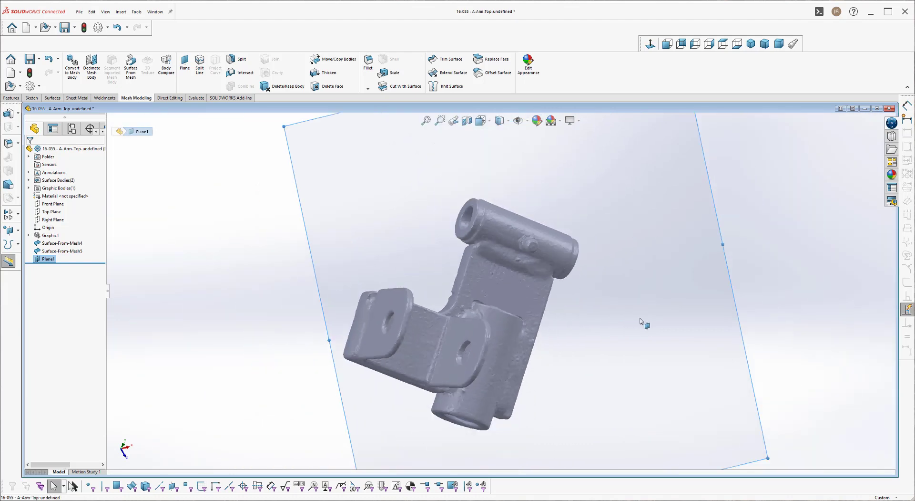
- Open Sketch1 on Plane1 and zoom in on the A-arm
{"action": "left_click", "coordinate": [640, 320]}
{"action": "left_click", "coordinate": [670, 298]}
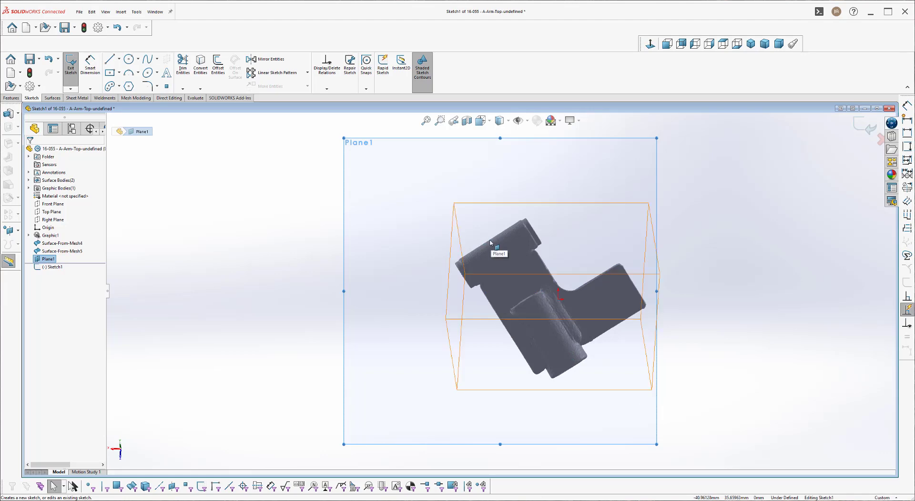
{"action": "scroll", "coordinate": [452, 244], "scroll_direction": "down", "scroll_amount": 2}
{"action": "scroll", "coordinate": [452, 245], "scroll_direction": "down", "scroll_amount": 2}
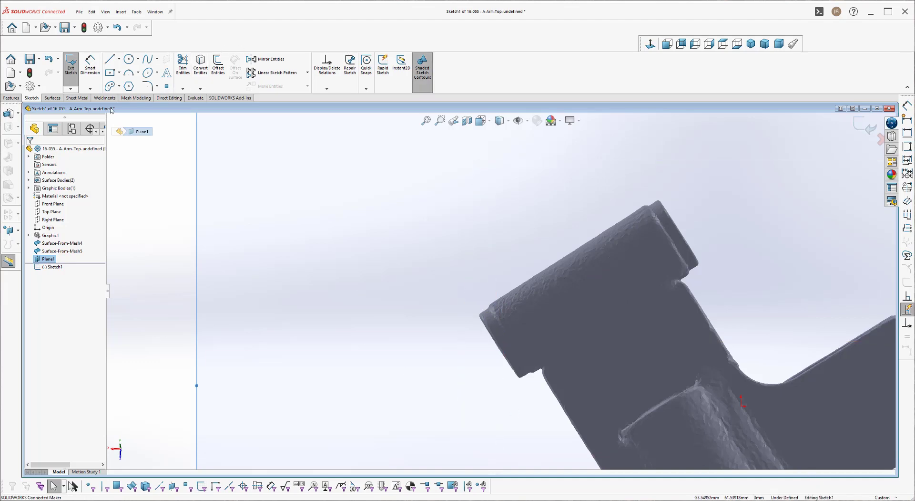
{"action": "left_click", "coordinate": [119, 58]}
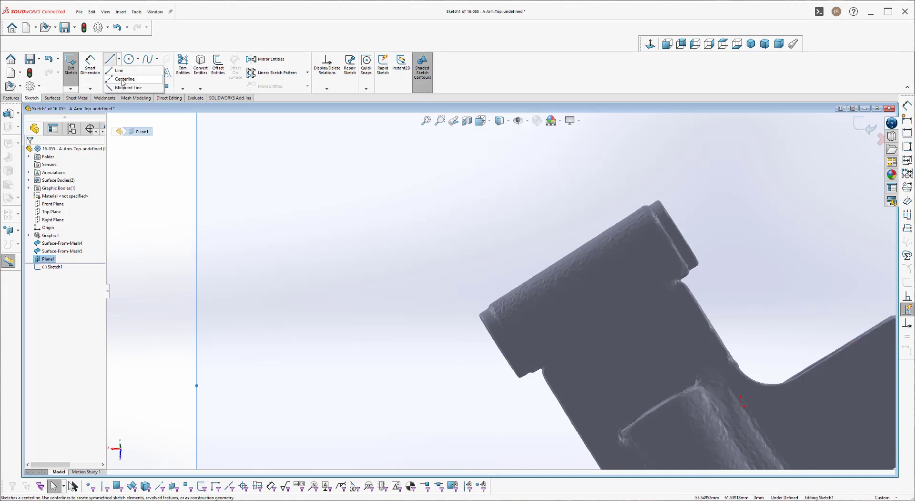
- Draw a construction centerline along the boss's top edge
{"action": "left_click", "coordinate": [123, 80]}
{"action": "scroll", "coordinate": [366, 267], "scroll_direction": "down", "scroll_amount": 3}
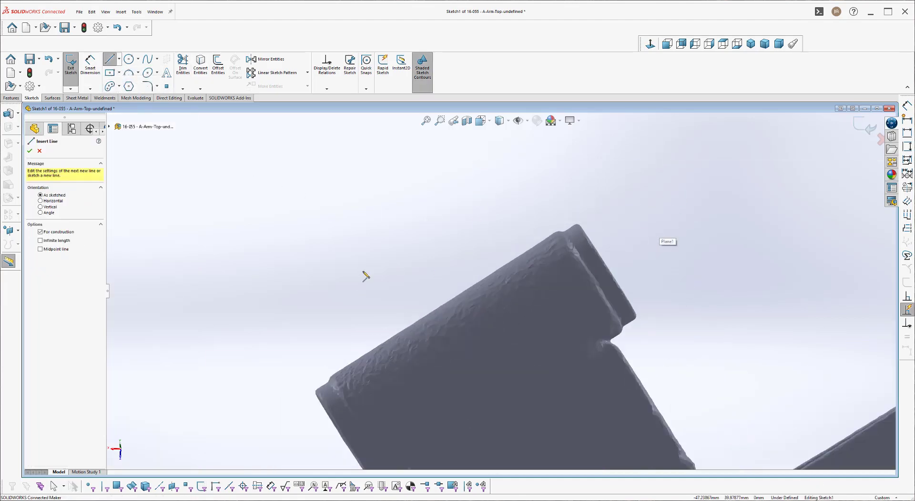
{"action": "scroll", "coordinate": [367, 278], "scroll_direction": "up", "scroll_amount": 2}
{"action": "scroll", "coordinate": [410, 320], "scroll_direction": "down", "scroll_amount": 3}
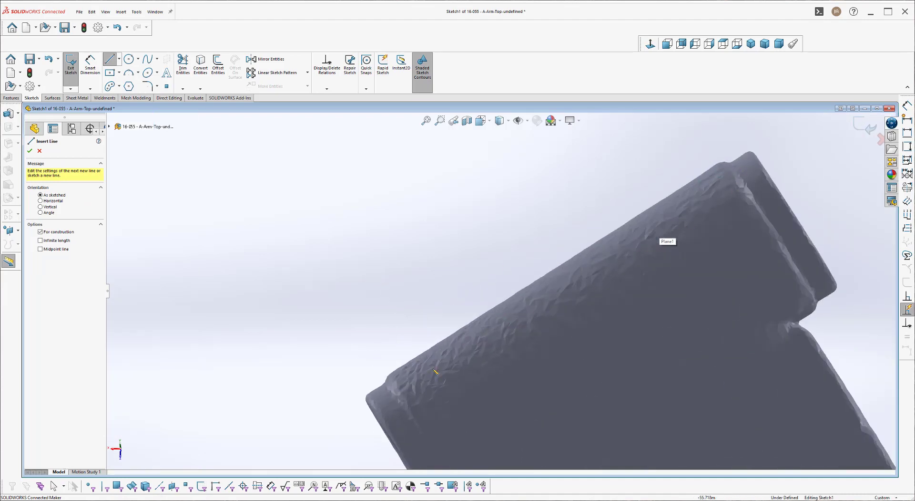
{"action": "left_click", "coordinate": [543, 280]}
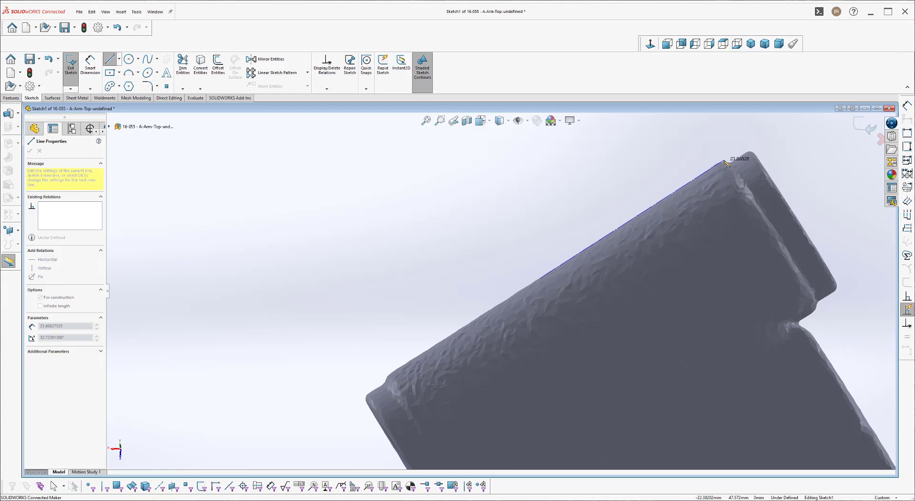
{"action": "left_click", "coordinate": [724, 161]}
{"action": "key", "text": "Escape"}
{"action": "key", "text": "Escape"}
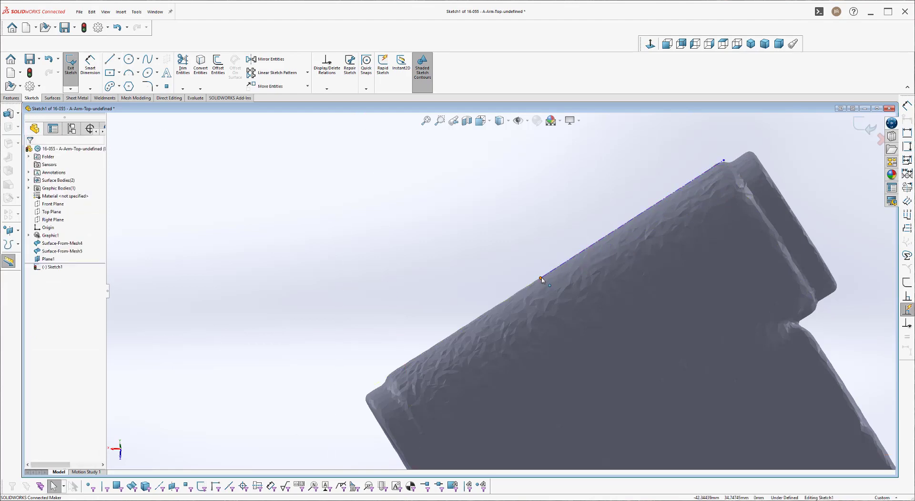
- Extend the centerline's lower endpoint along the edge and give it a Fix relation
{"action": "left_click_drag", "start_coordinate": [541, 277], "coordinate": [385, 377]}
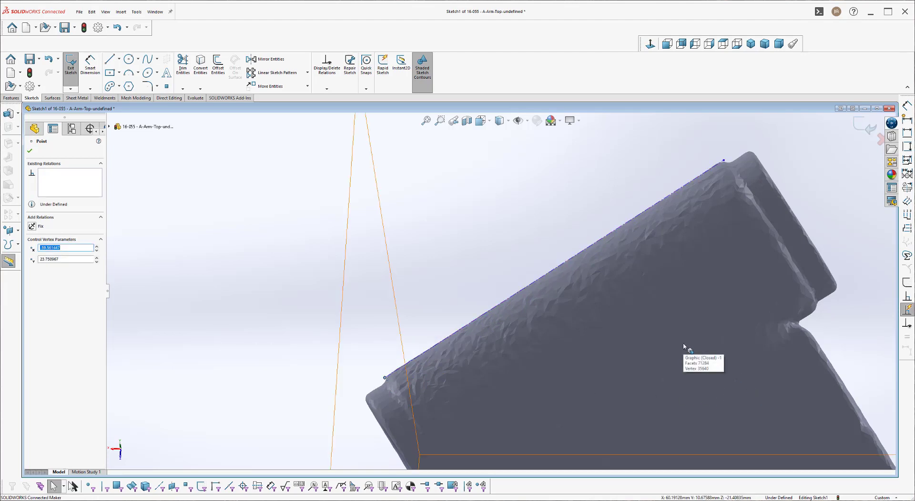
{"action": "left_click", "coordinate": [32, 226]}
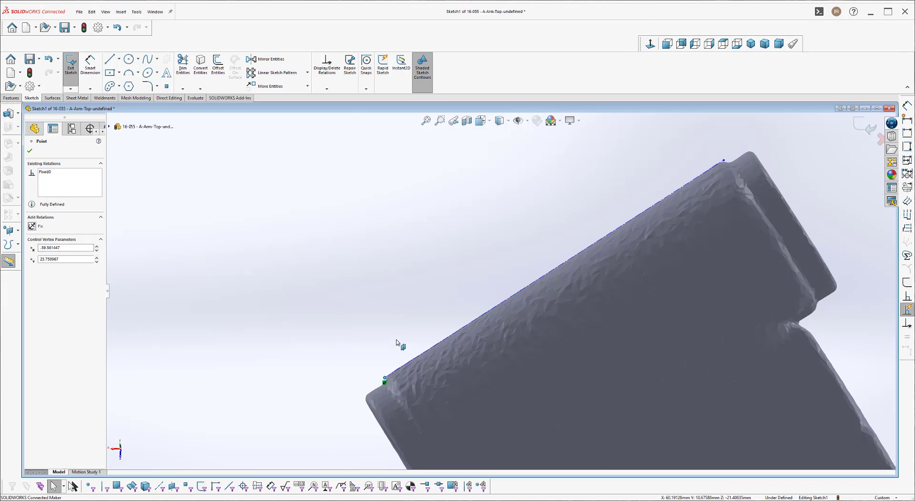
{"action": "scroll", "coordinate": [443, 321], "scroll_direction": "up", "scroll_amount": 2}
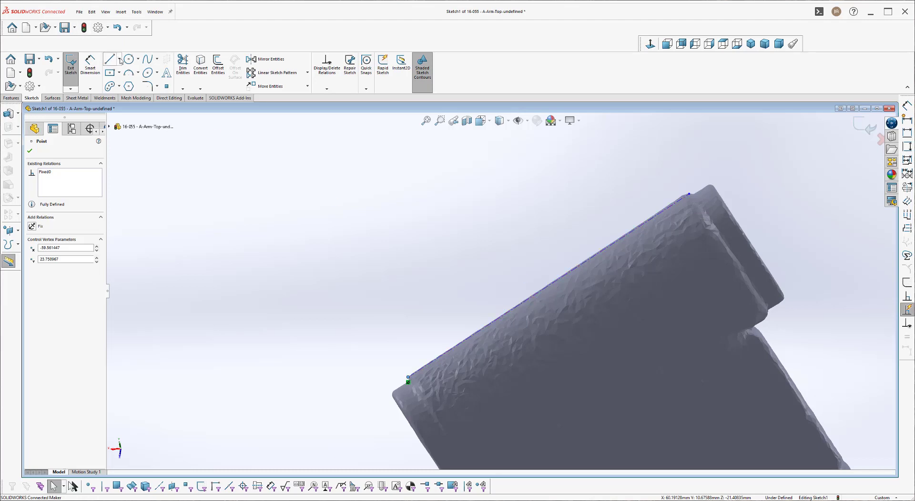
{"action": "left_click", "coordinate": [119, 58]}
{"action": "left_click", "coordinate": [132, 79]}
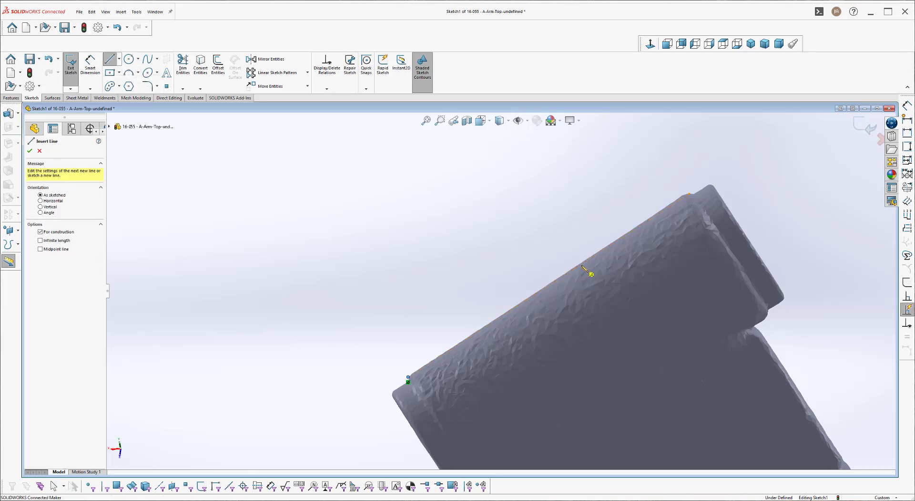
- Draw a second centerline from the top-edge line down below the part, perpendicular to the first
{"action": "left_click", "coordinate": [549, 286]}
{"action": "scroll", "coordinate": [553, 291], "scroll_direction": "up", "scroll_amount": 3}
{"action": "middle_click_drag", "start_coordinate": [553, 291], "coordinate": [596, 391]}
{"action": "scroll", "coordinate": [605, 409], "scroll_direction": "down", "scroll_amount": 3}
{"action": "scroll", "coordinate": [604, 413], "scroll_direction": "up", "scroll_amount": 3}
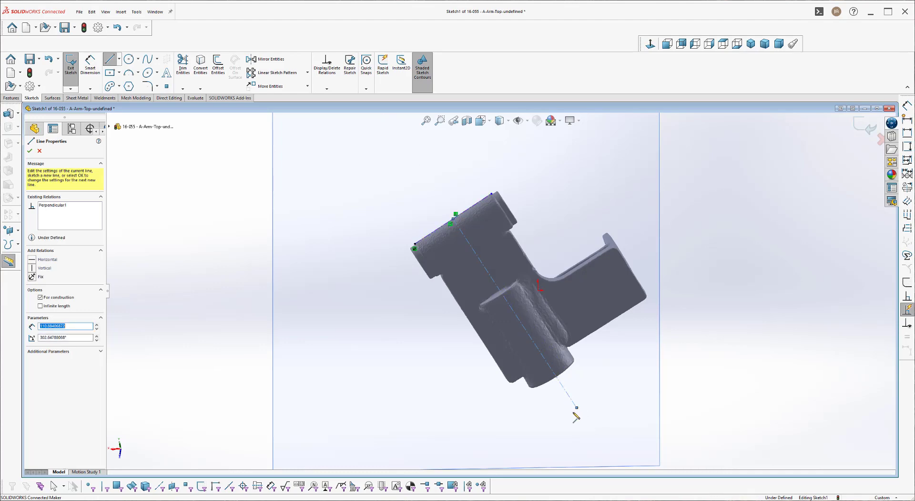
{"action": "left_click", "coordinate": [577, 408]}
{"action": "key", "text": "Escape"}
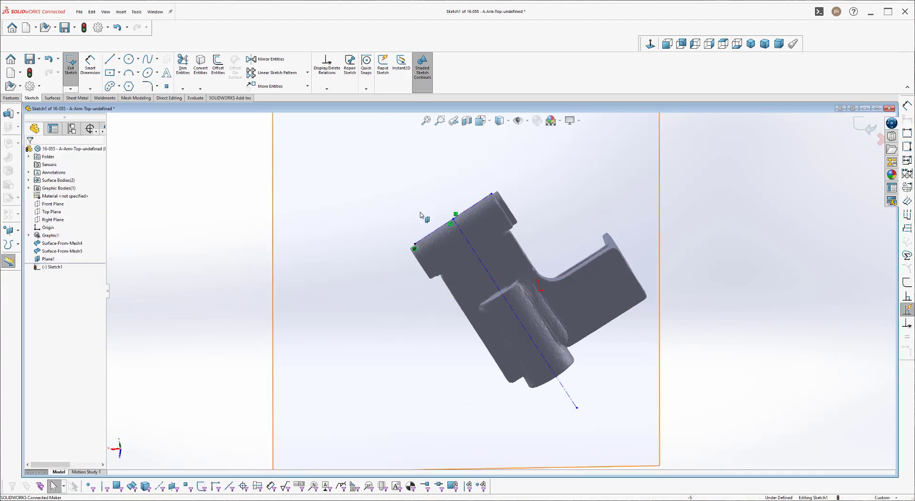
{"action": "scroll", "coordinate": [396, 204], "scroll_direction": "down", "scroll_amount": 6}
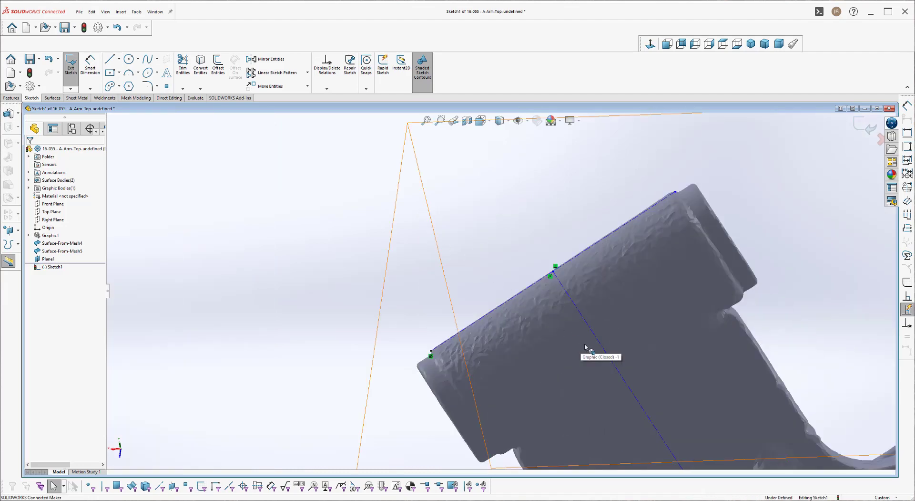
{"action": "middle_click_drag", "start_coordinate": [581, 344], "coordinate": [547, 318]}
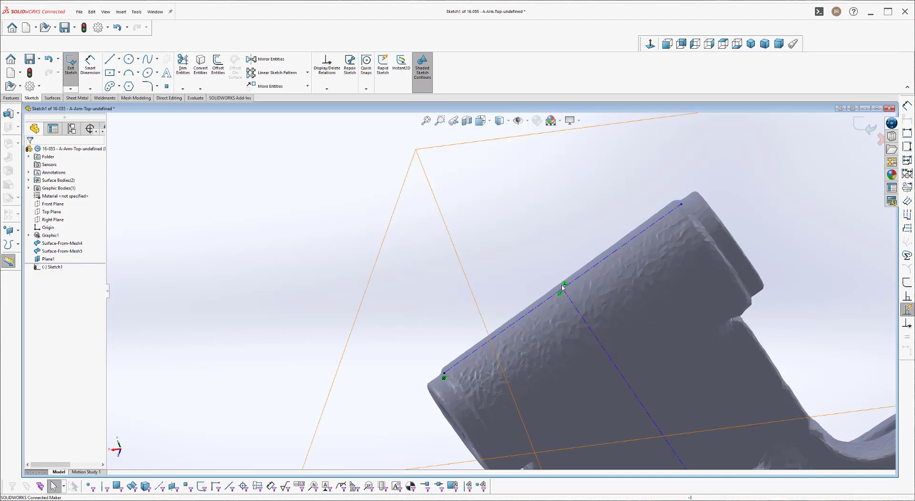
{"action": "mouse_move", "coordinate": [586, 374]}
{"action": "middle_mouse_down"}
{"action": "mouse_move", "coordinate": [635, 344]}
{"action": "mouse_move", "coordinate": [445, 219]}
{"action": "middle_mouse_up"}
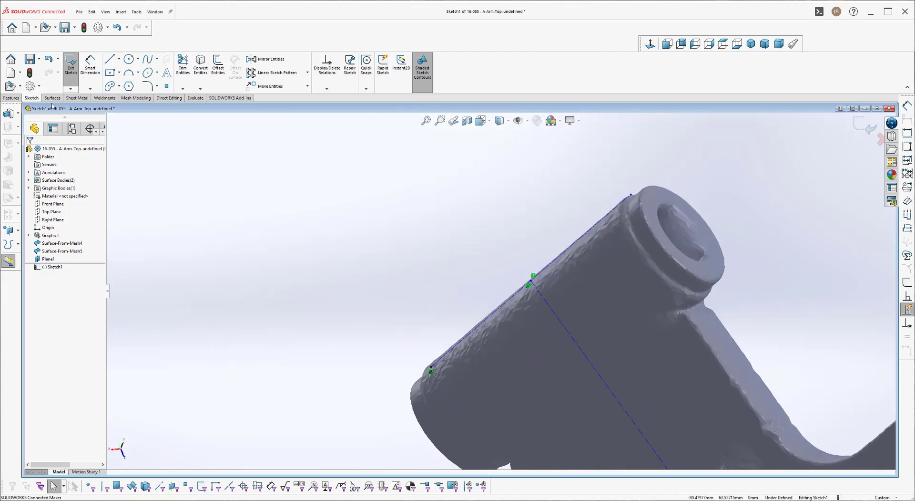
- Exit Sketch1 and return to the part
{"action": "left_click", "coordinate": [11, 97]}
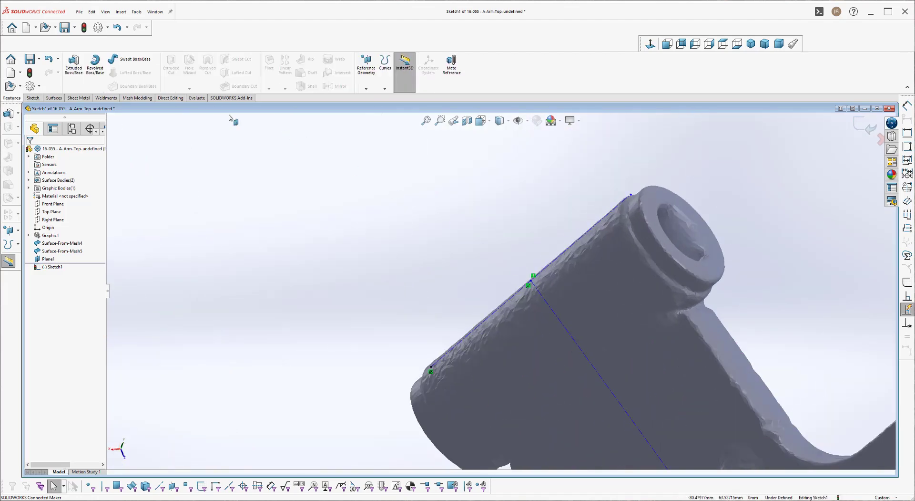
{"action": "left_click", "coordinate": [385, 89]}
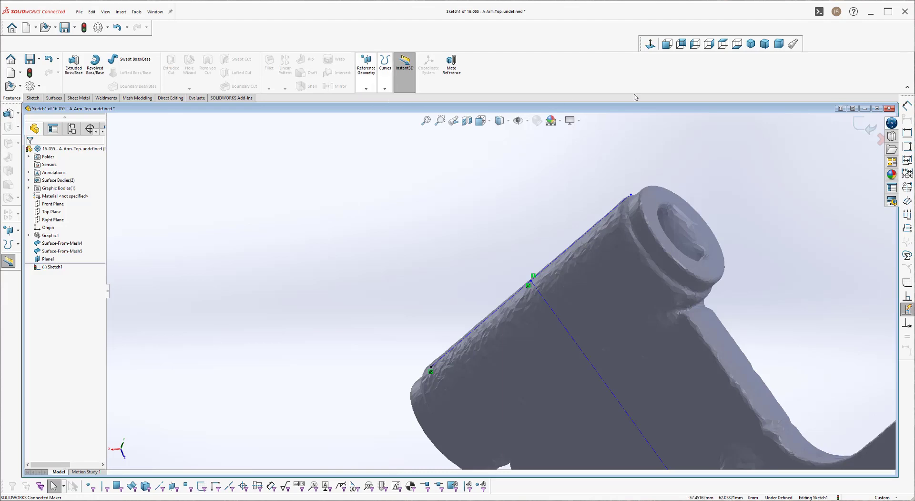
{"action": "left_click", "coordinate": [863, 131]}
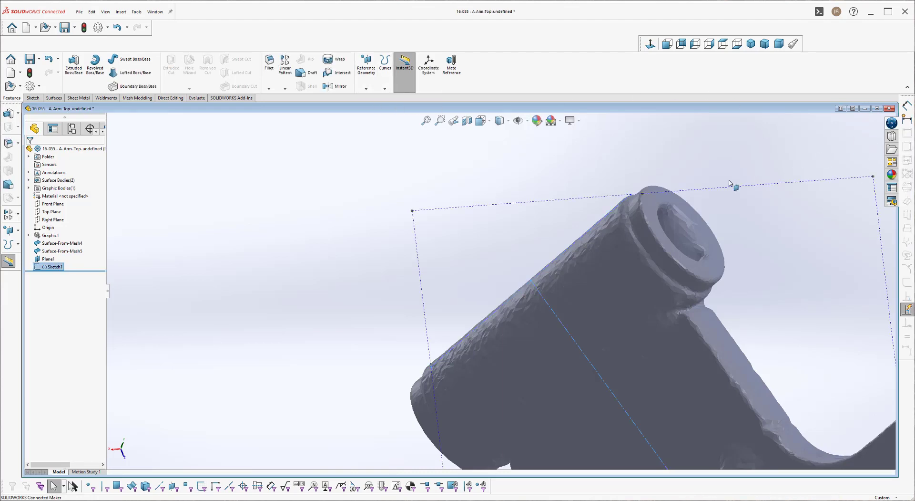
{"action": "scroll", "coordinate": [572, 238], "scroll_direction": "up", "scroll_amount": 3}
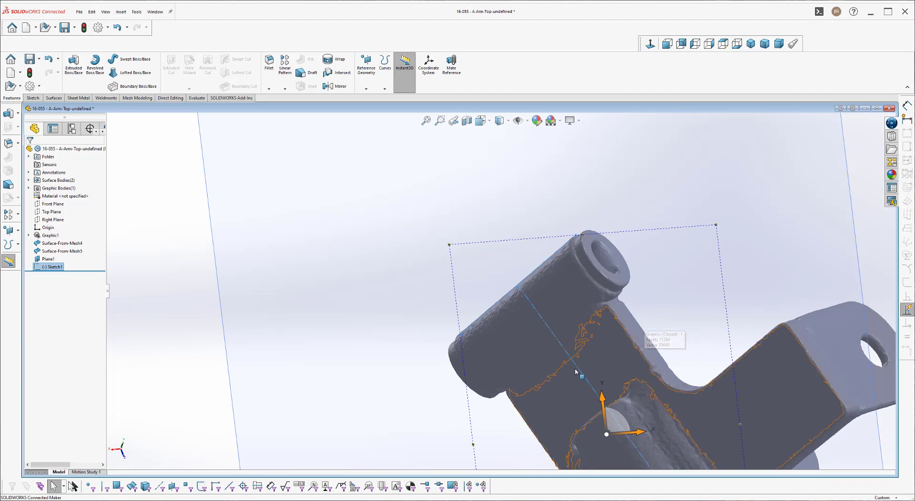
- Reopen Sketch1 and add a Fix relation to the perpendicular centerline
{"action": "left_click", "coordinate": [62, 251]}
{"action": "left_click", "coordinate": [62, 250]}
{"action": "left_click", "coordinate": [42, 266]}
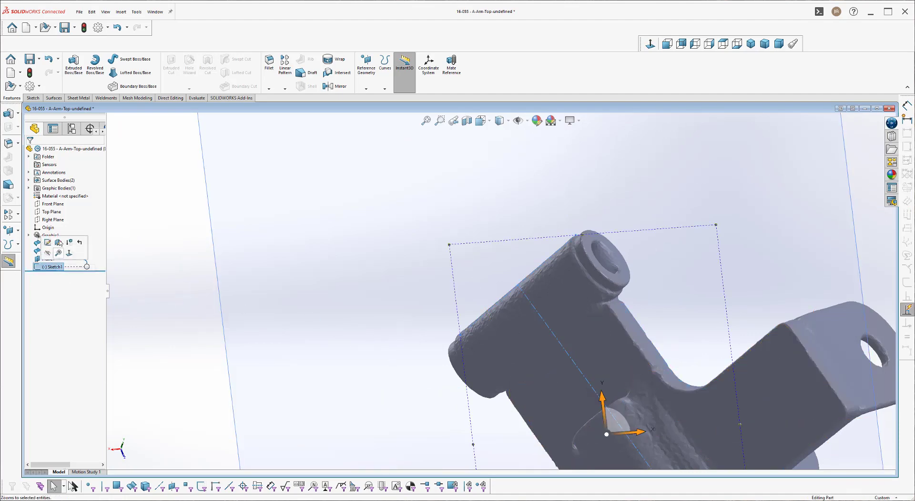
{"action": "left_click", "coordinate": [45, 249]}
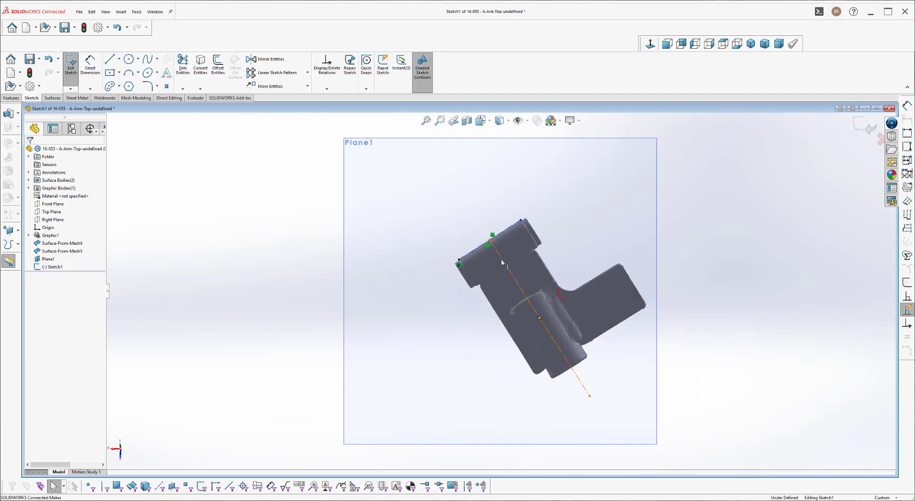
{"action": "left_click", "coordinate": [502, 261]}
{"action": "left_click", "coordinate": [29, 243]}
{"action": "left_click", "coordinate": [29, 151]}
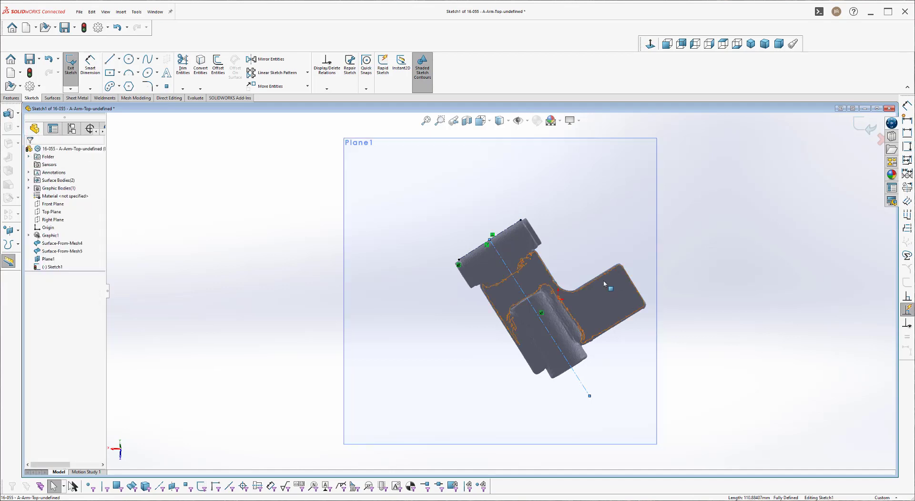
- Close Sketch1 again, leaving it fully defined under Plane1
{"action": "scroll", "coordinate": [447, 235], "scroll_direction": "down", "scroll_amount": 3}
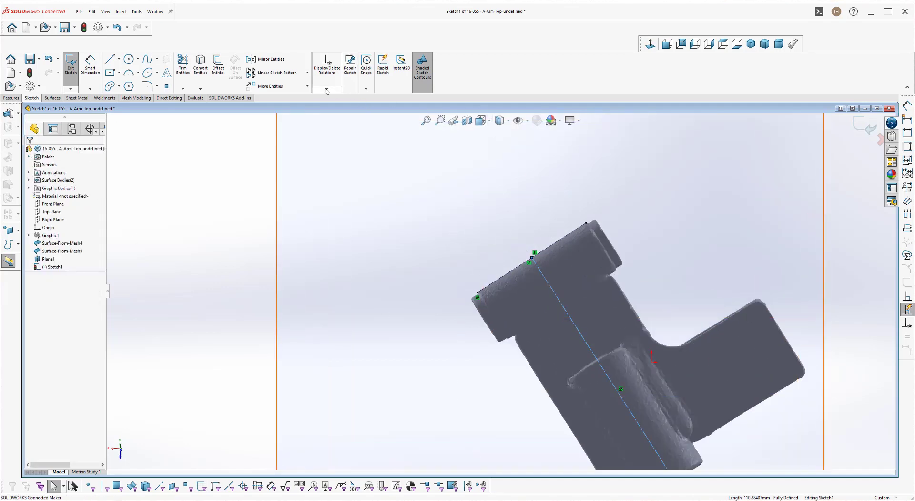
{"action": "left_click", "coordinate": [3, 99]}
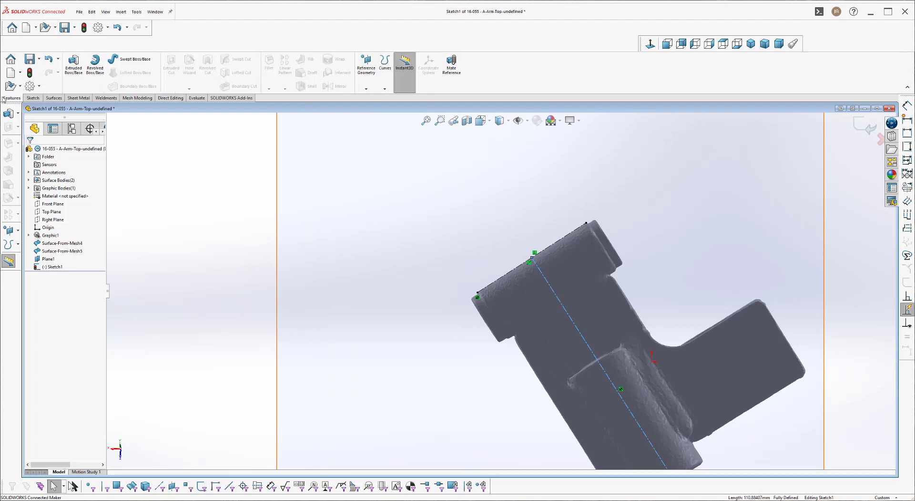
{"action": "left_click", "coordinate": [366, 88]}
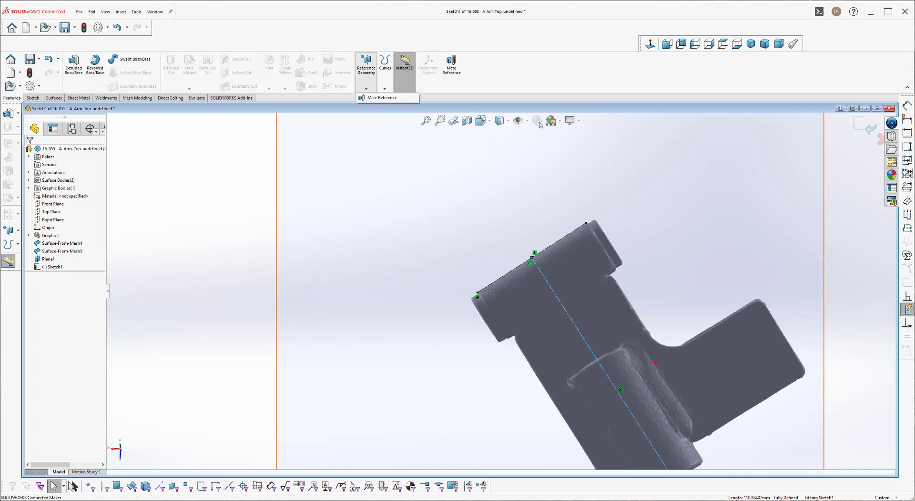
{"action": "left_click", "coordinate": [866, 132]}
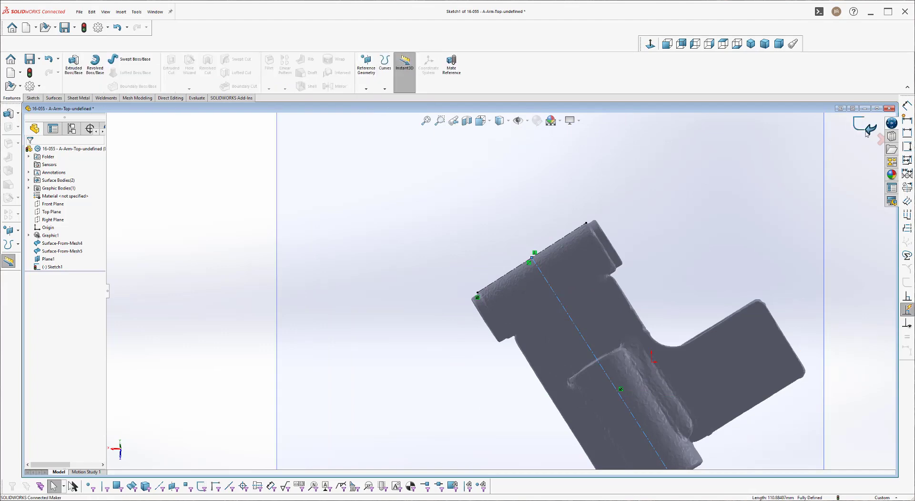
- Create Coordinate System1 with origin at Sketch1's Point3, X along Line1 and Y along Line2
{"action": "left_click", "coordinate": [366, 89]}
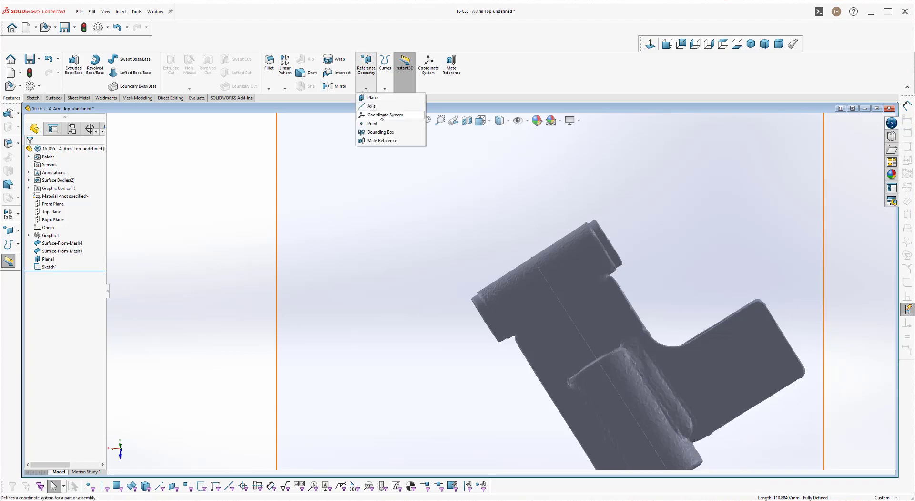
{"action": "left_click", "coordinate": [385, 114]}
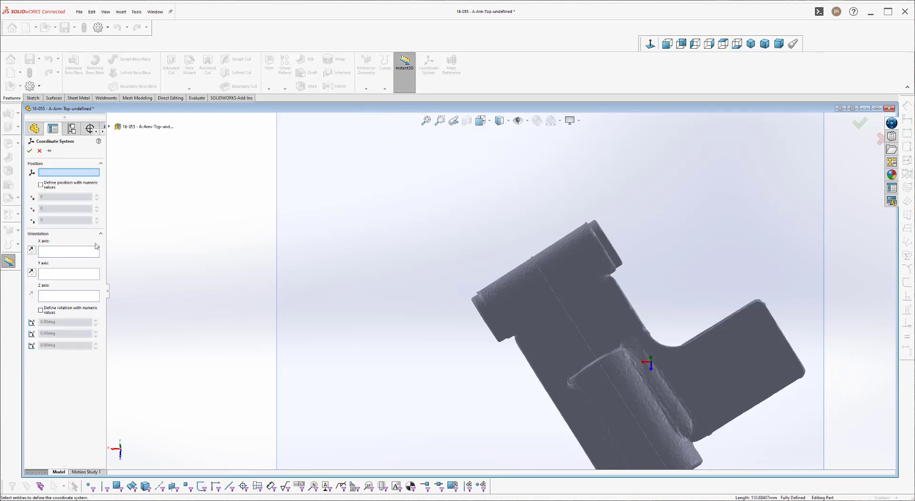
{"action": "scroll", "coordinate": [526, 273], "scroll_direction": "down", "scroll_amount": 10}
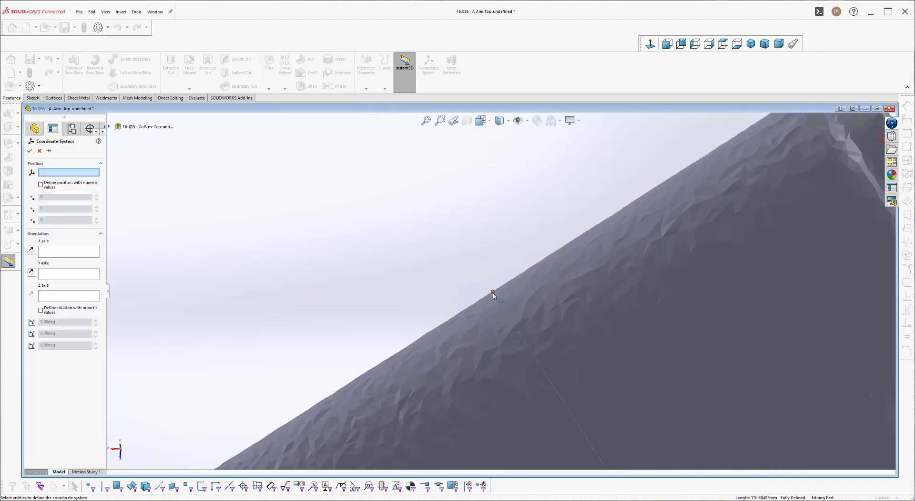
{"action": "left_click", "coordinate": [493, 293]}
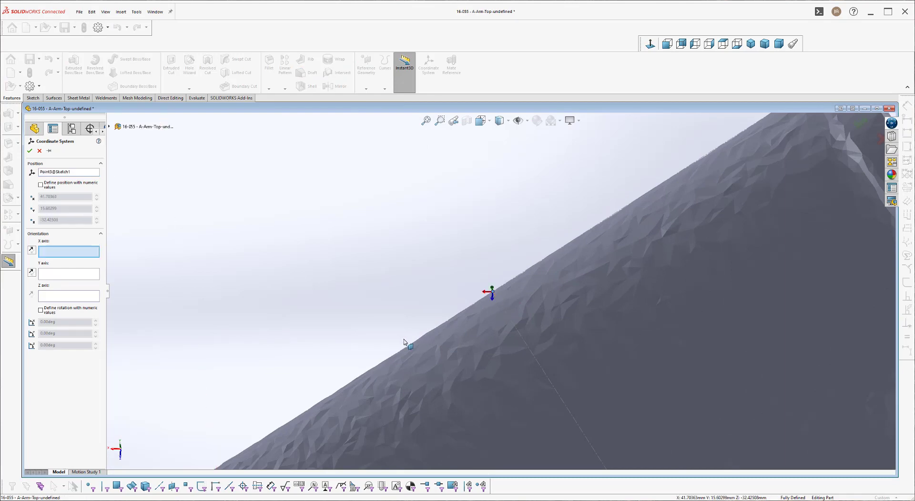
{"action": "scroll", "coordinate": [494, 293], "scroll_direction": "up", "scroll_amount": 8}
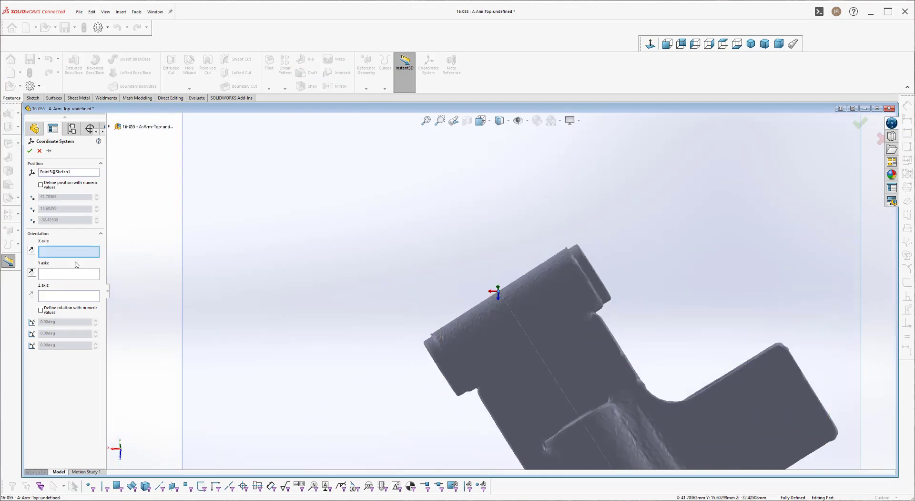
{"action": "left_click", "coordinate": [540, 269]}
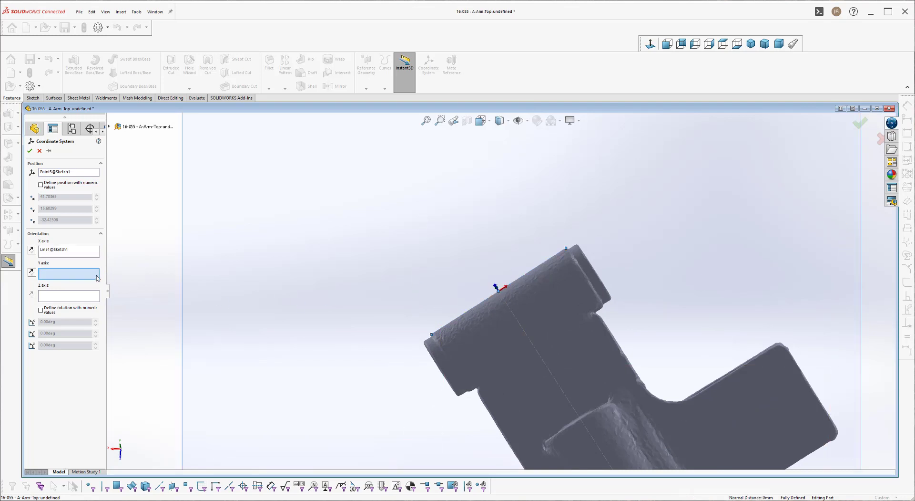
{"action": "left_click", "coordinate": [534, 347]}
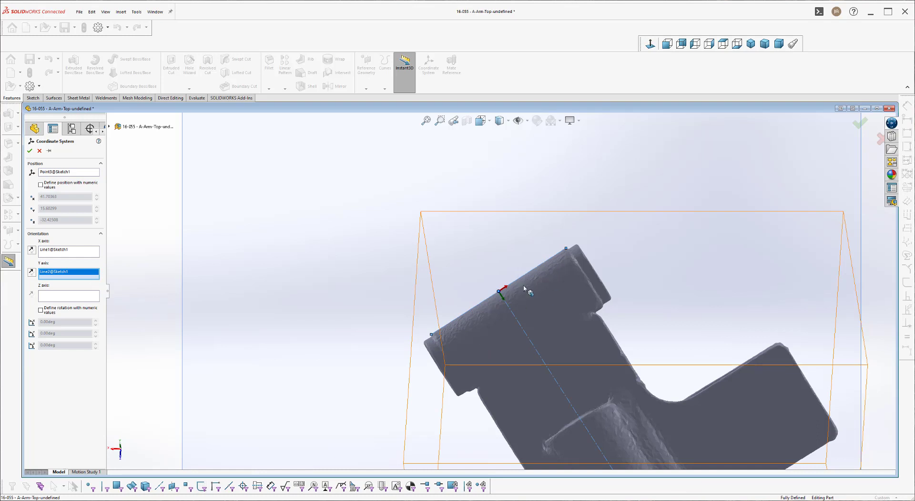
{"action": "left_click", "coordinate": [29, 150]}
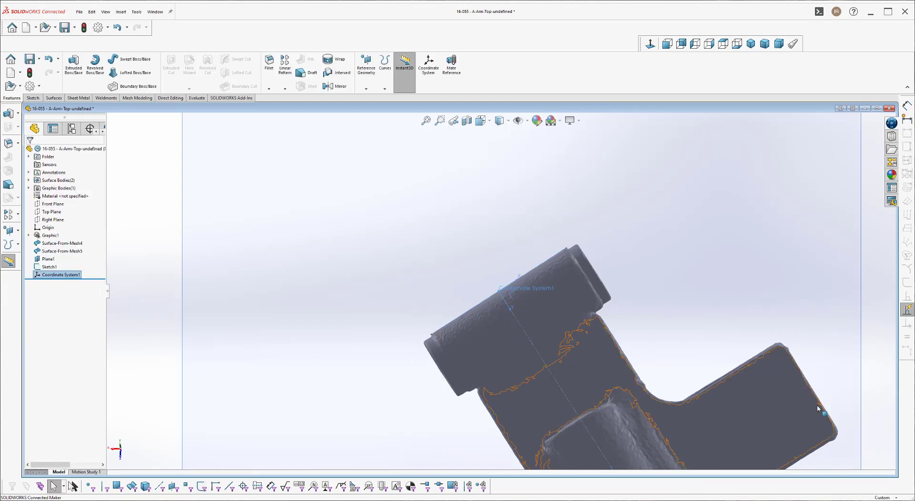
- Orbit around the whole A-arm and select the Graphic1 mesh body in the FeatureManager tree
{"action": "middle_click_drag", "start_coordinate": [755, 416], "coordinate": [666, 437]}
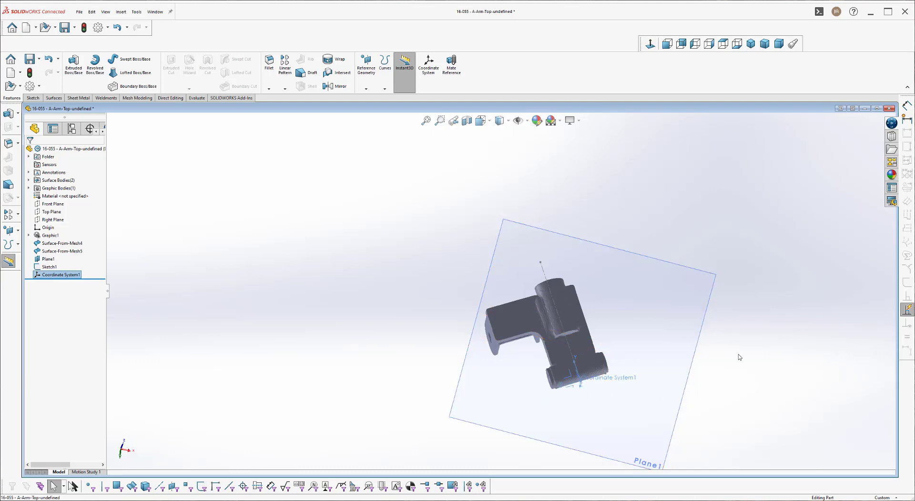
{"action": "middle_click_drag", "start_coordinate": [686, 351], "coordinate": [730, 403]}
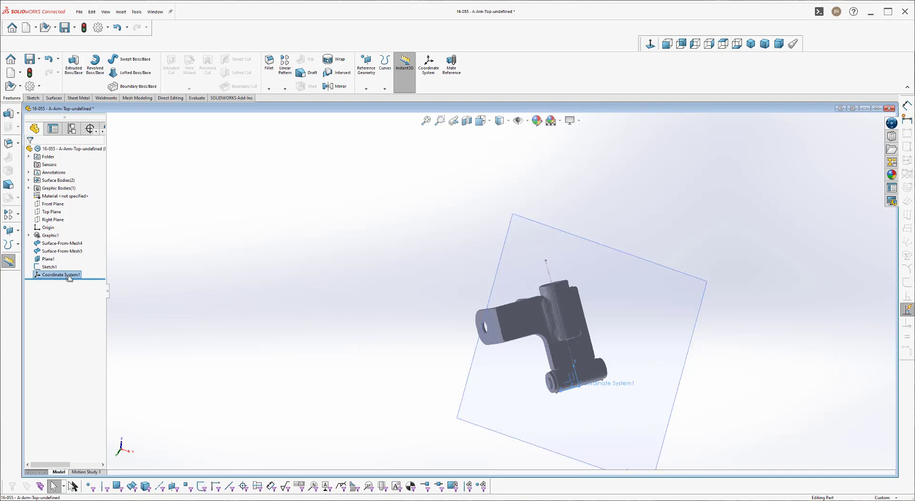
{"action": "left_click", "coordinate": [50, 235]}
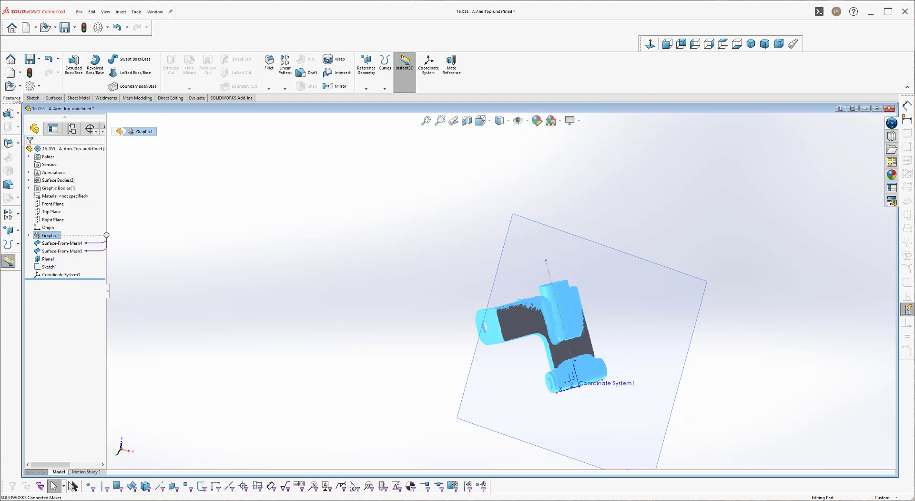
- Export the part as STL, with Coordinate System1 as the output coordinate system
{"action": "left_click", "coordinate": [80, 15]}
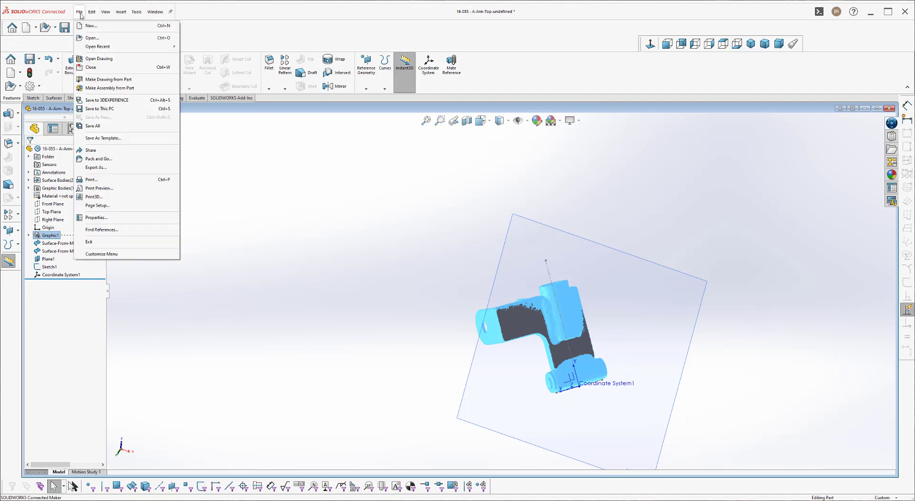
{"action": "left_click", "coordinate": [96, 168]}
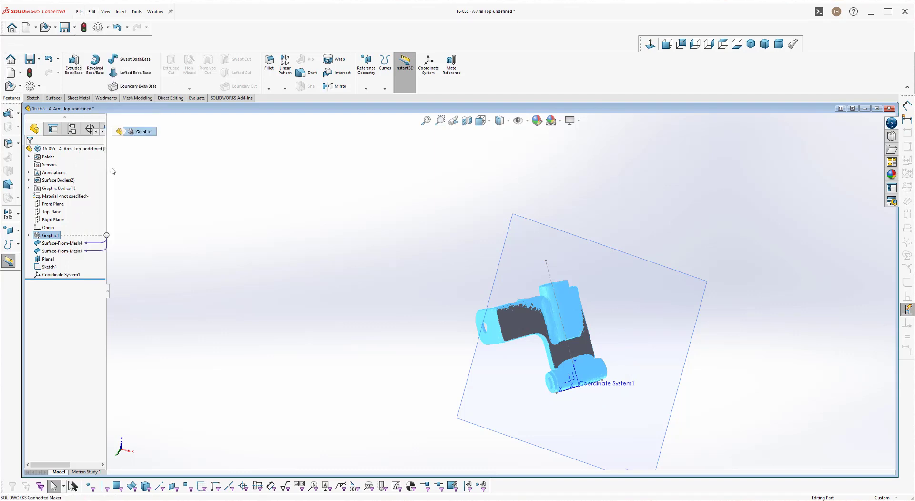
{"action": "left_click", "coordinate": [497, 451]}
{"action": "left_click", "coordinate": [497, 442]}
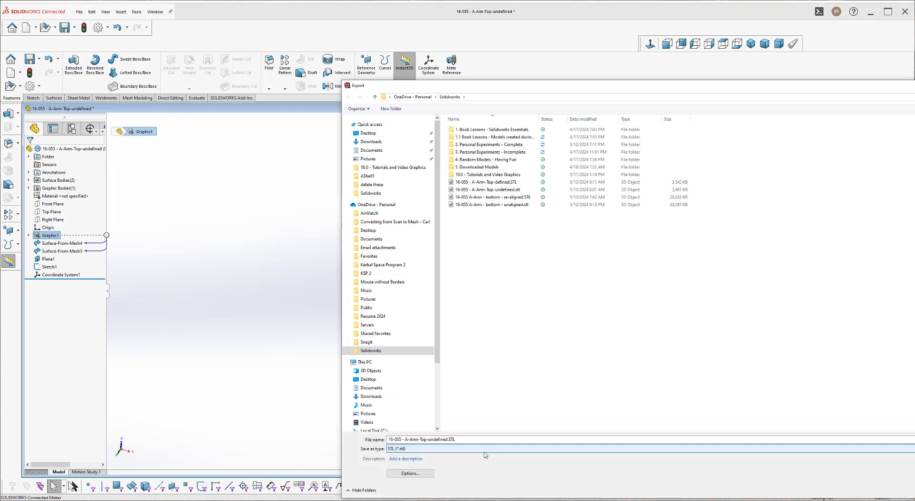
{"action": "left_click", "coordinate": [418, 475]}
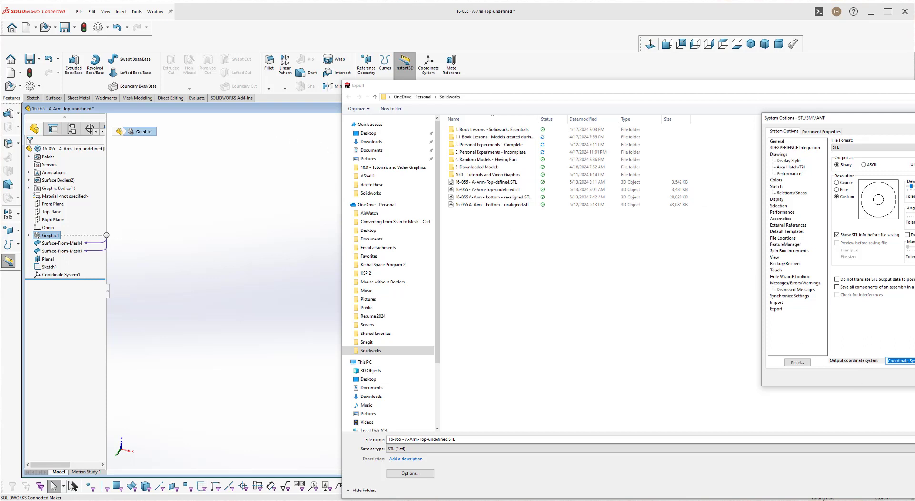
{"action": "left_click", "coordinate": [901, 360]}
{"action": "left_click", "coordinate": [900, 372]}
{"action": "key", "text": "Return"}
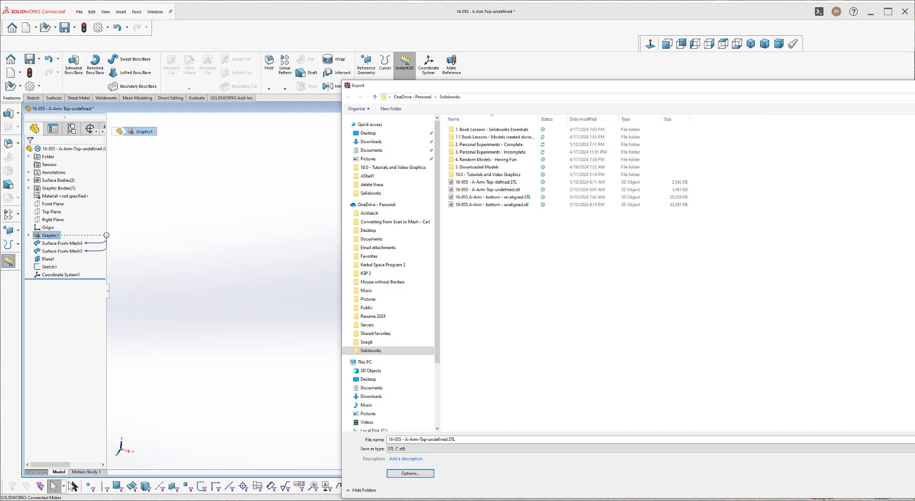
- Name the file 16-055 - A-Arm-Top-defined.STL and export it, replacing the existing file
{"action": "left_click", "coordinate": [427, 441]}
{"action": "left_click", "coordinate": [433, 439]}
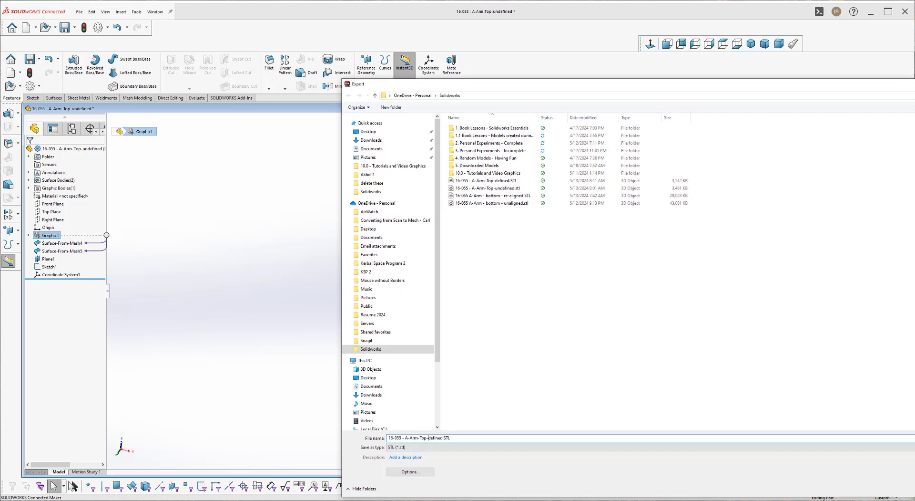
{"action": "left_click_drag", "start_coordinate": [429, 84], "coordinate": [254, 41]}
{"action": "left_click", "coordinate": [888, 445]}
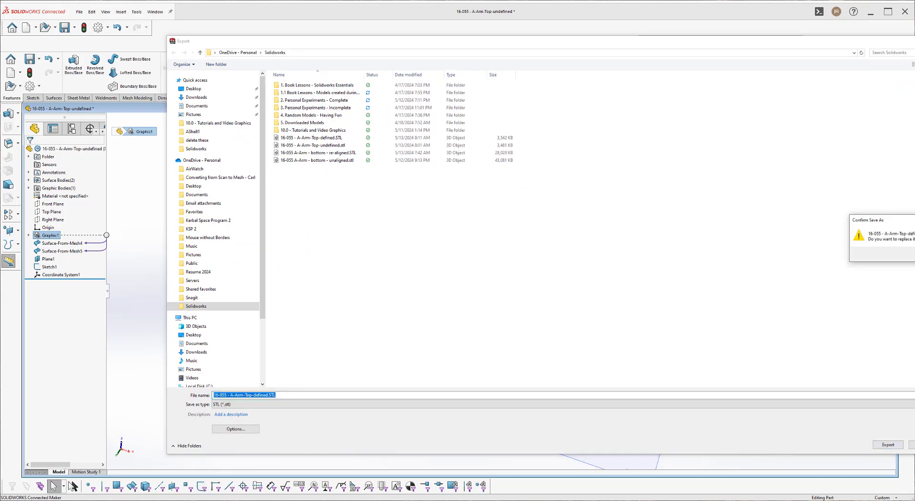
{"action": "key", "text": "y"}
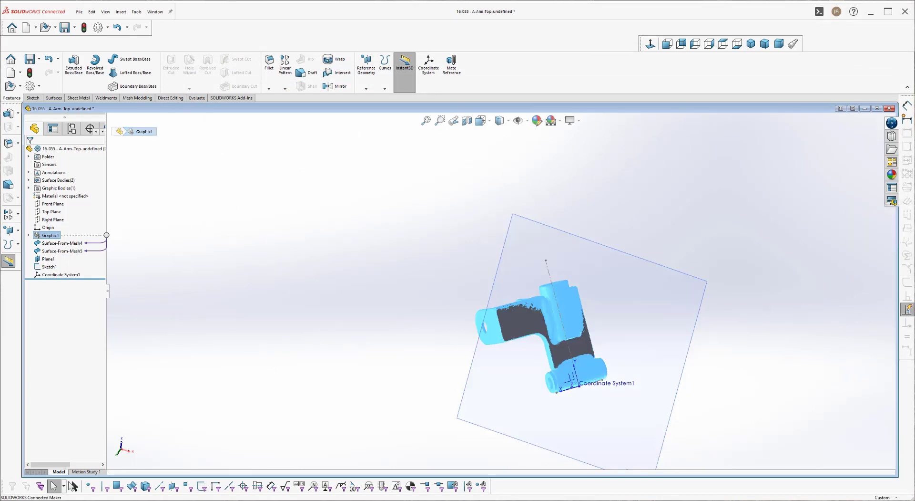
- Close the A-arm part without saving and open the 16-055 - A-Arm-Top-defined STL
{"action": "left_click", "coordinate": [888, 109]}
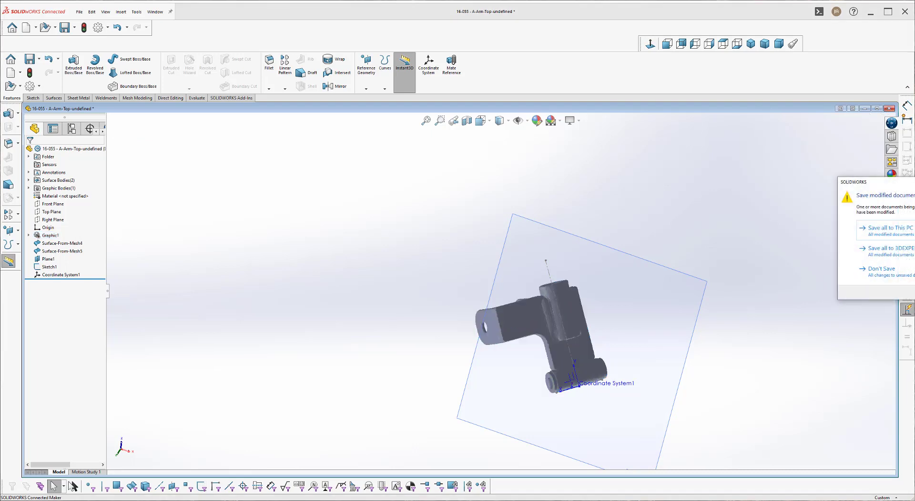
{"action": "left_click", "coordinate": [902, 277]}
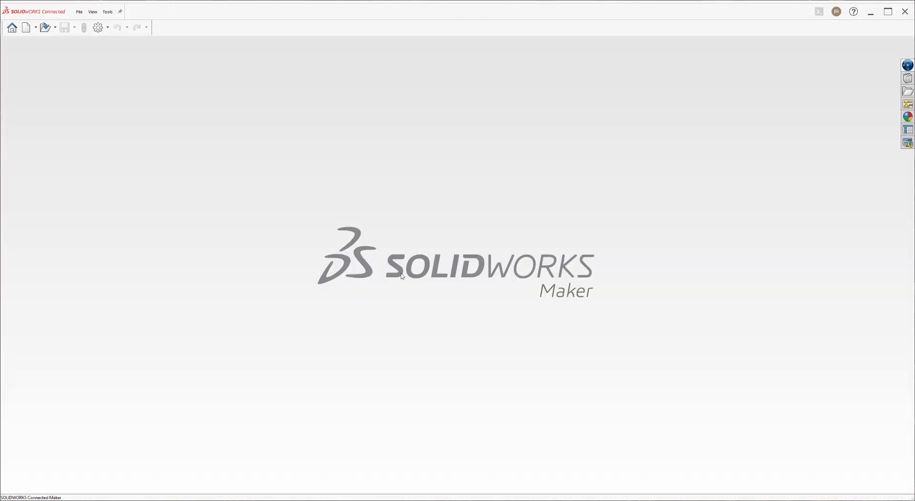
{"action": "left_click", "coordinate": [44, 28]}
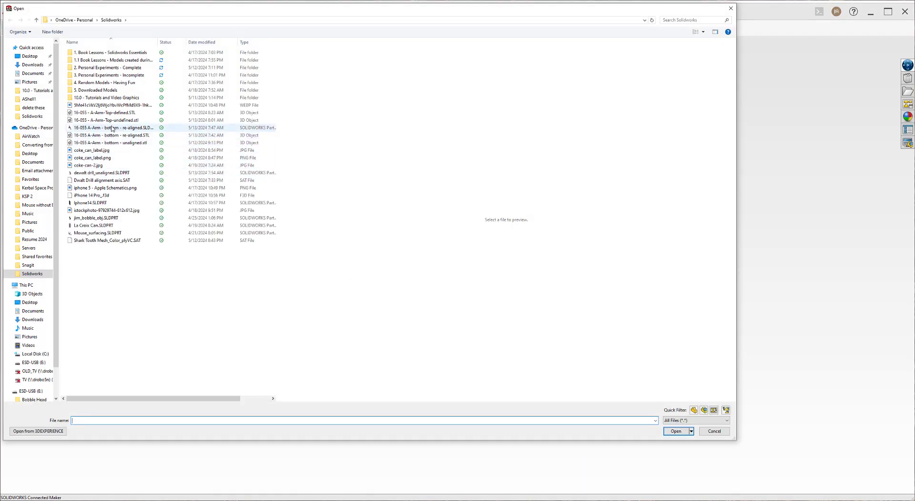
{"action": "double_click", "coordinate": [112, 120]}
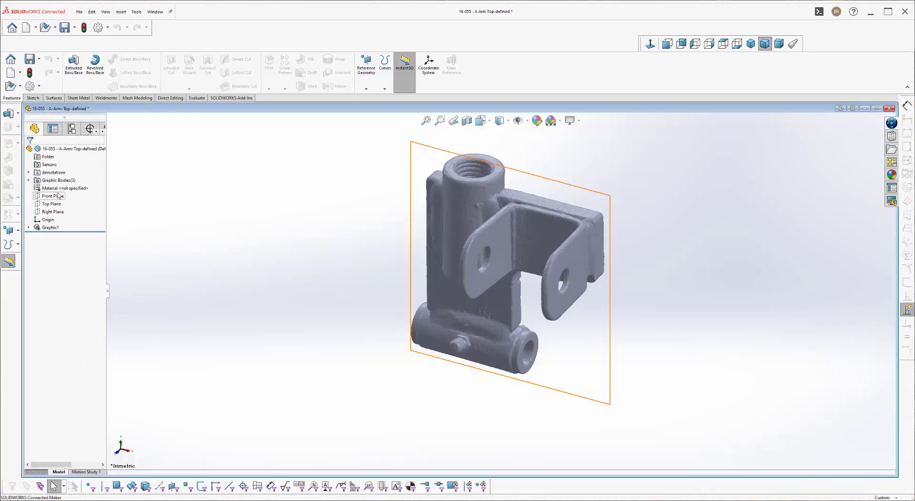
- View the scan normal to the Top, Right and Front planes to check its alignment
{"action": "left_click", "coordinate": [58, 195]}
{"action": "left_click", "coordinate": [53, 204]}
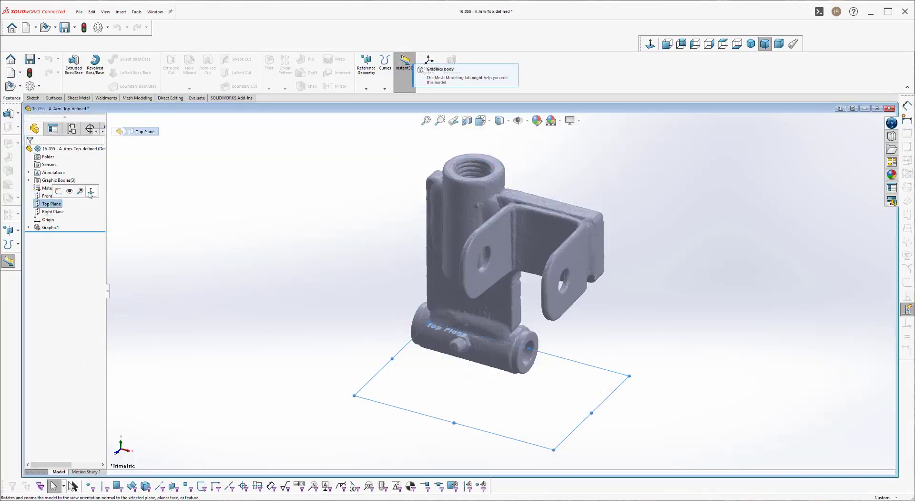
{"action": "left_click", "coordinate": [91, 191]}
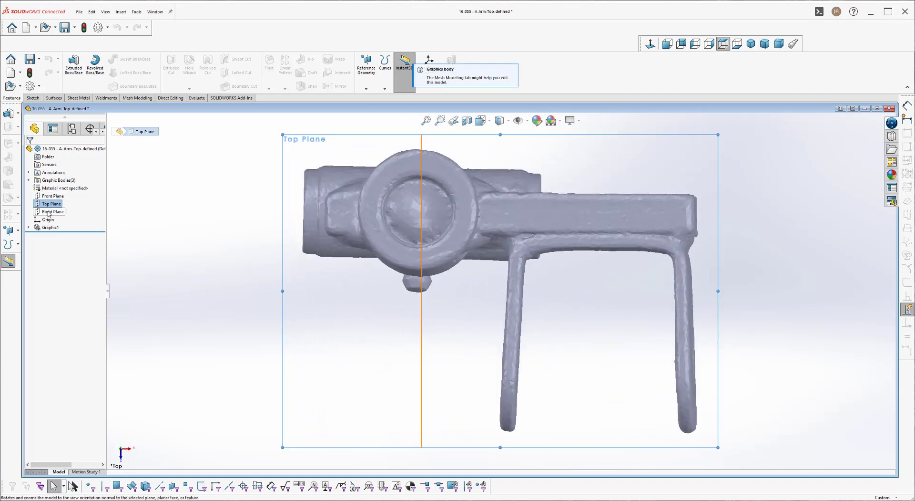
{"action": "left_click", "coordinate": [49, 212]}
{"action": "left_click", "coordinate": [89, 204]}
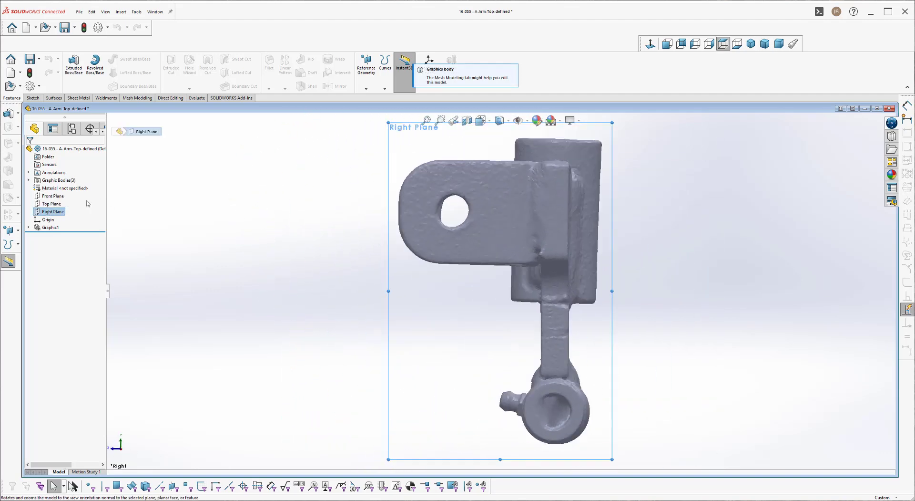
{"action": "left_click", "coordinate": [53, 196]}
{"action": "left_click", "coordinate": [92, 189]}
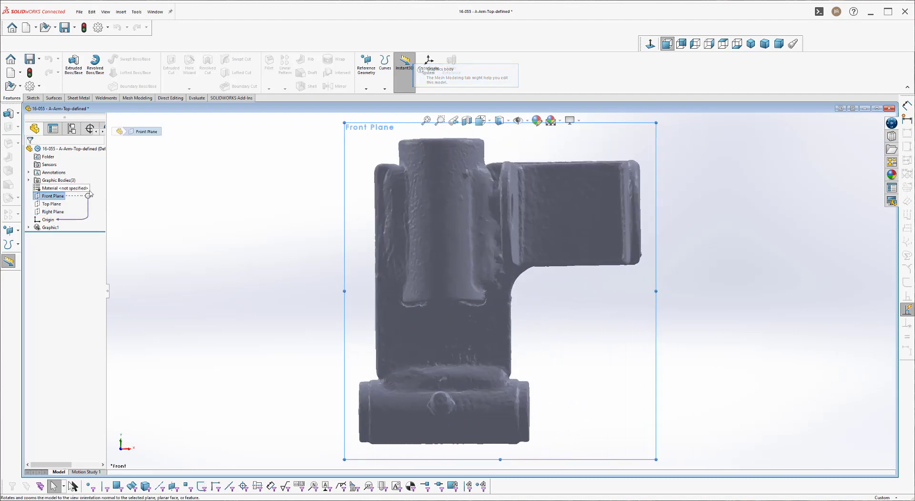
{"action": "left_click", "coordinate": [52, 204]}
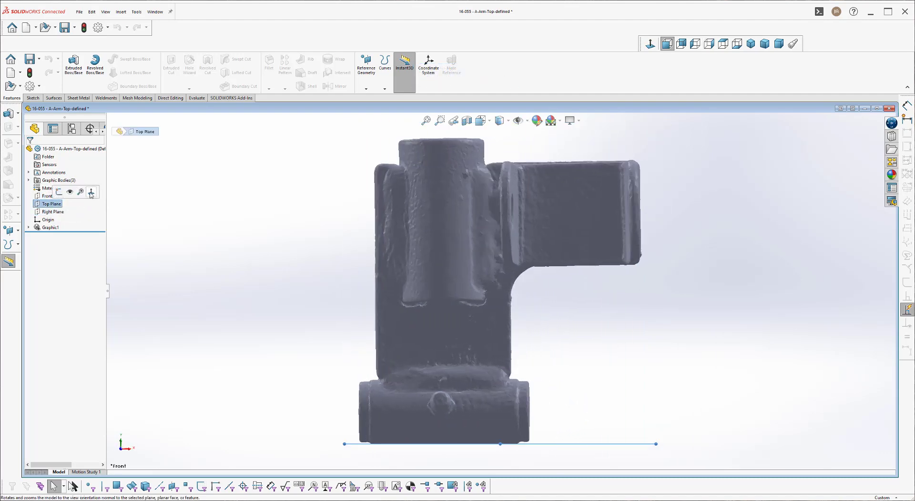